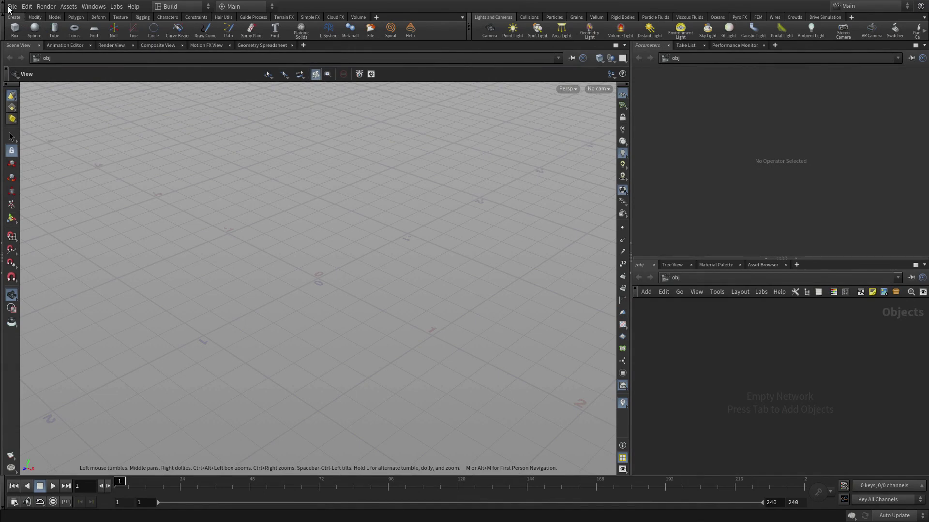
- Set the current project to the fluids_lesson folder inside HoudiniProjects in the home folder
left_click(11, 7)
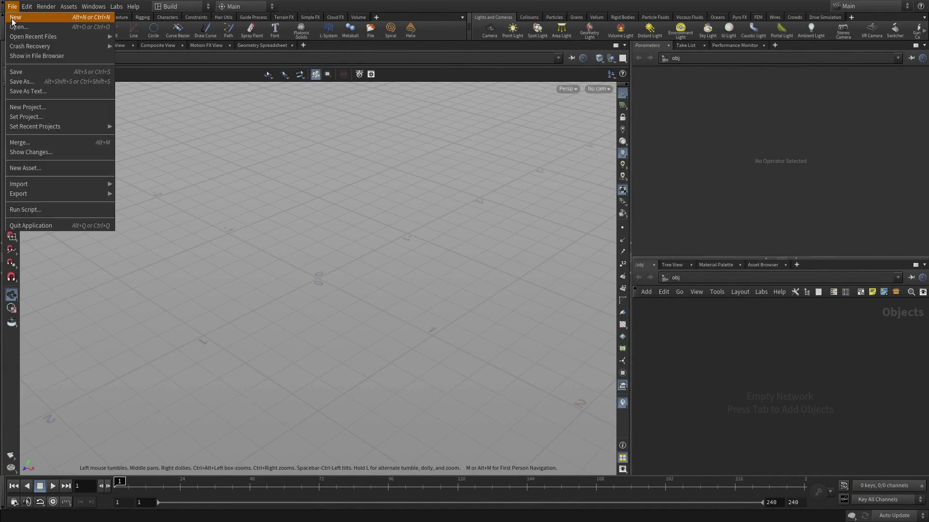
left_click(38, 118)
left_click(112, 148)
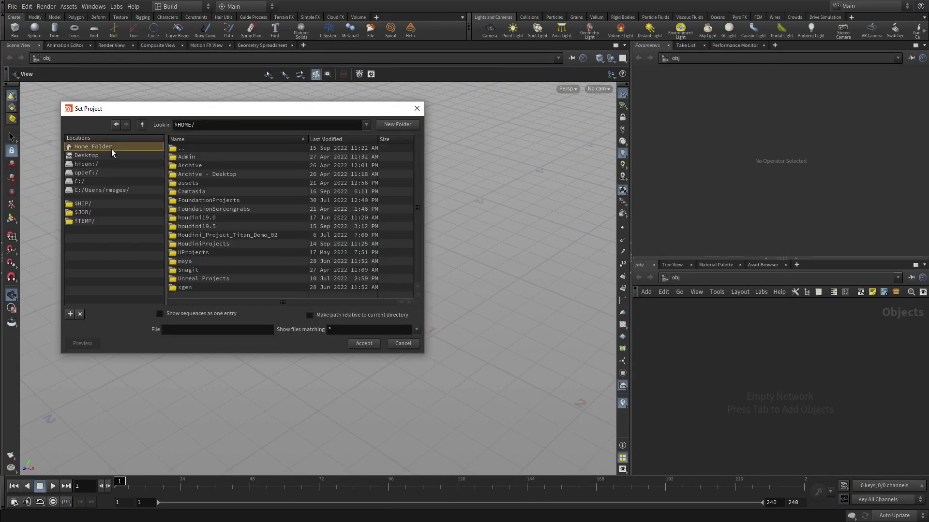
double_click(209, 244)
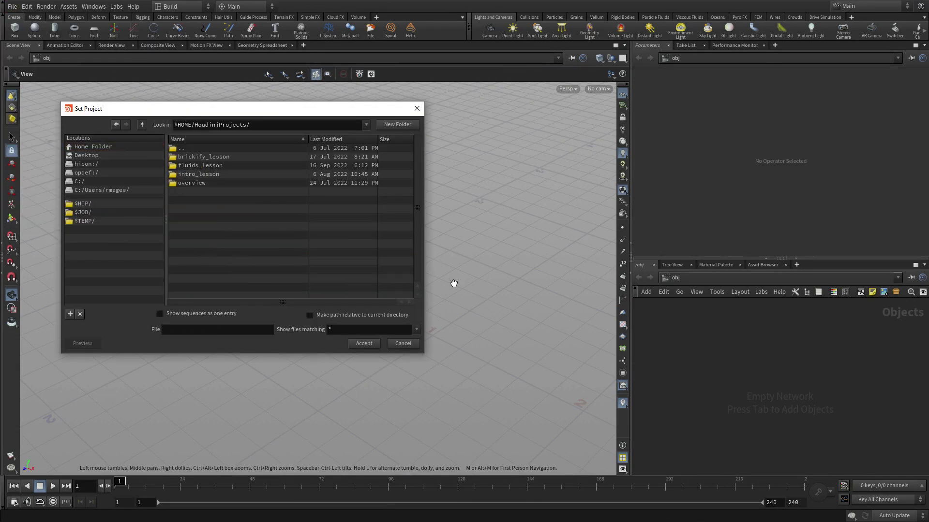
double_click(195, 165)
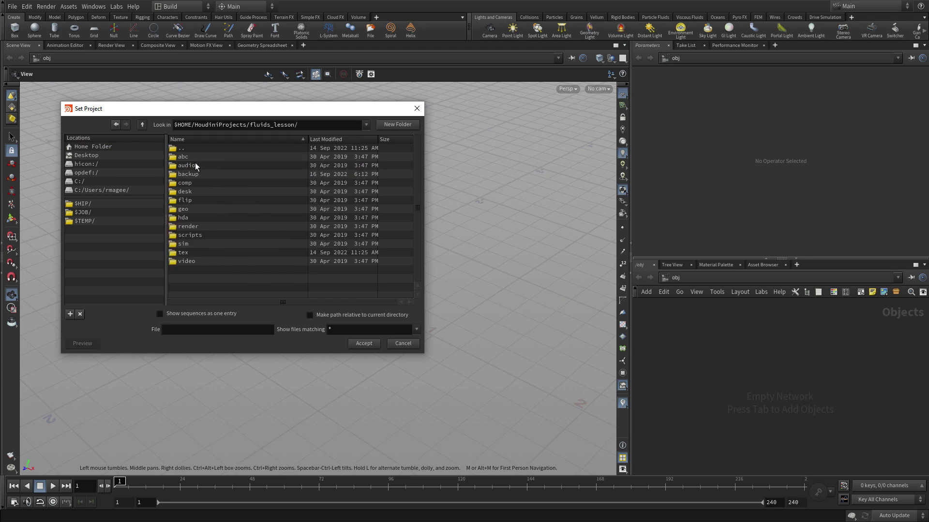
left_click(364, 344)
- Save the scene as wineglass_01.hip in the project folder
left_click(13, 6)
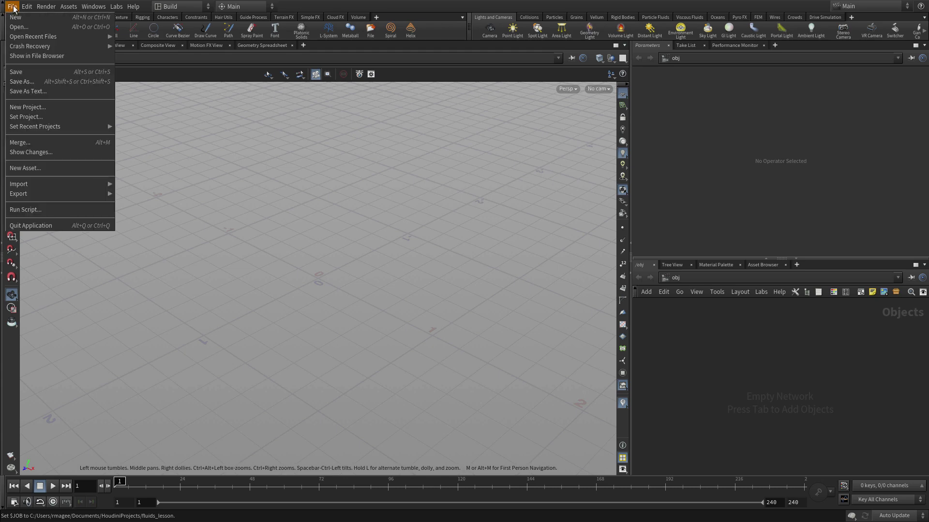
left_click(32, 85)
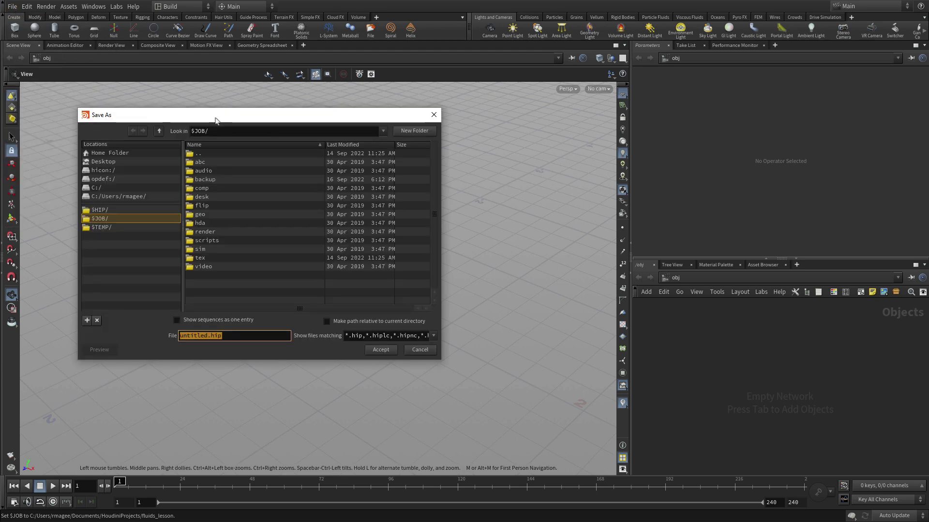
left_click(205, 335)
double_click(207, 335)
type("wineg")
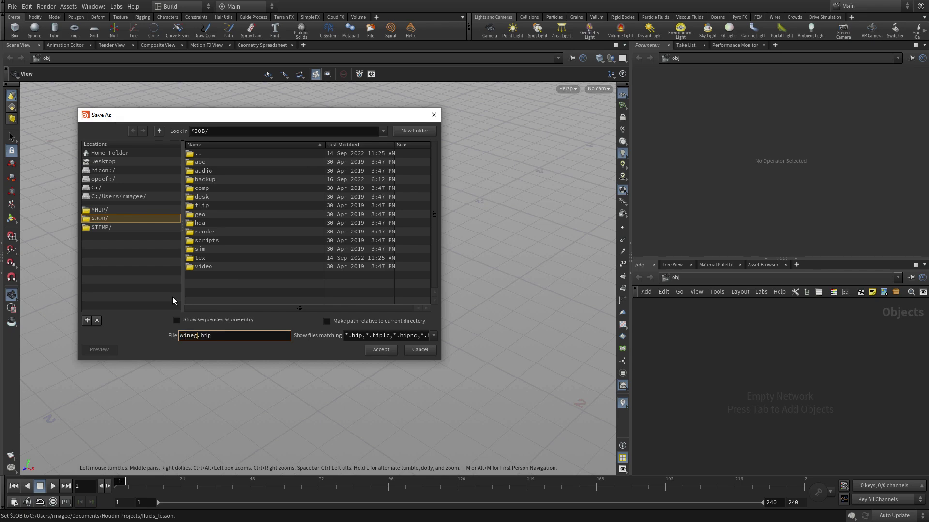
type("lass_01")
left_click(387, 350)
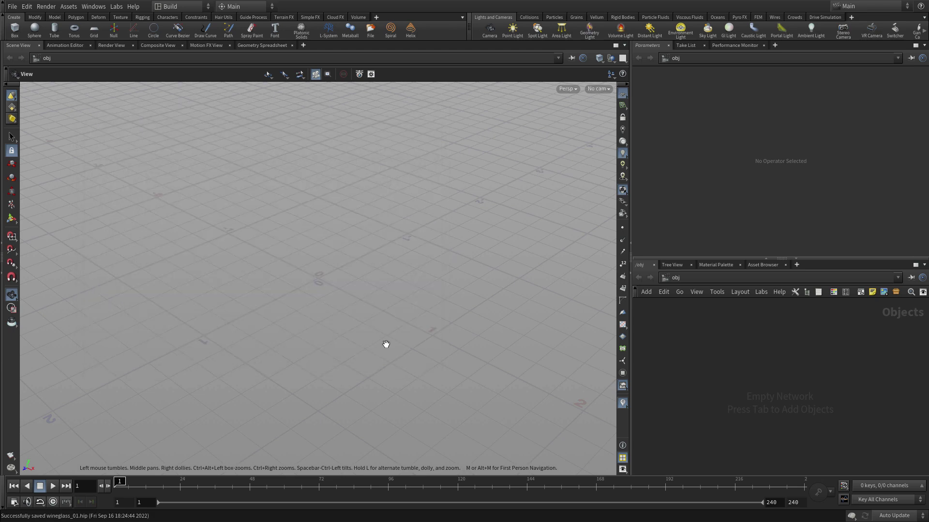
- Switch the viewport to the four-view layout and expand the Front view to fill it
key("c")
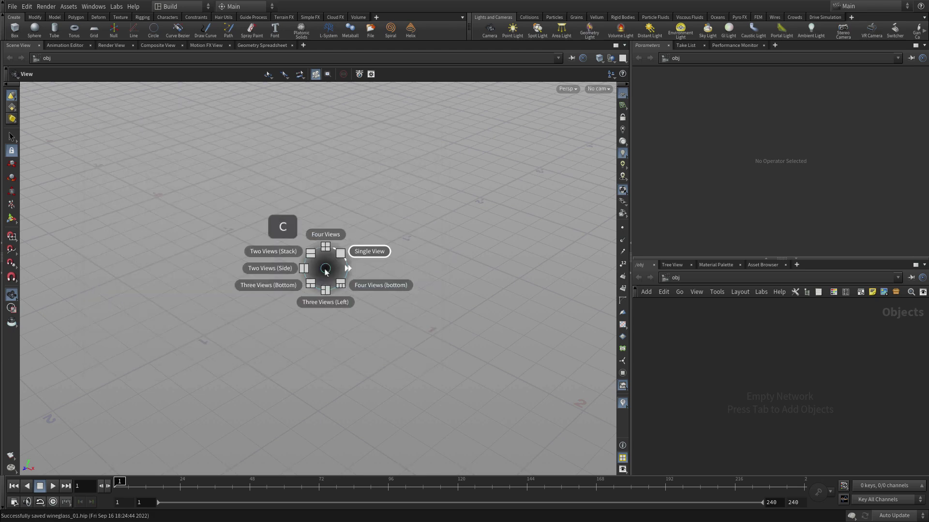
left_click(326, 244)
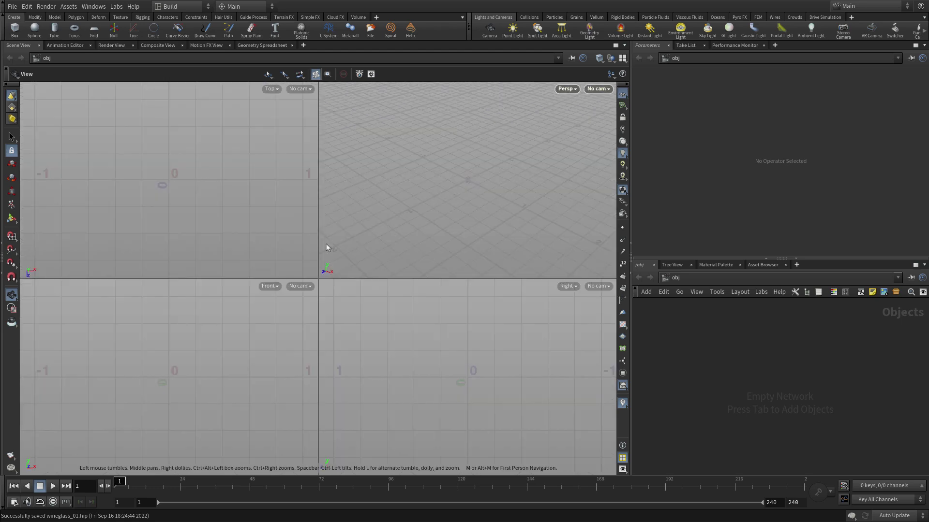
key("space+b")
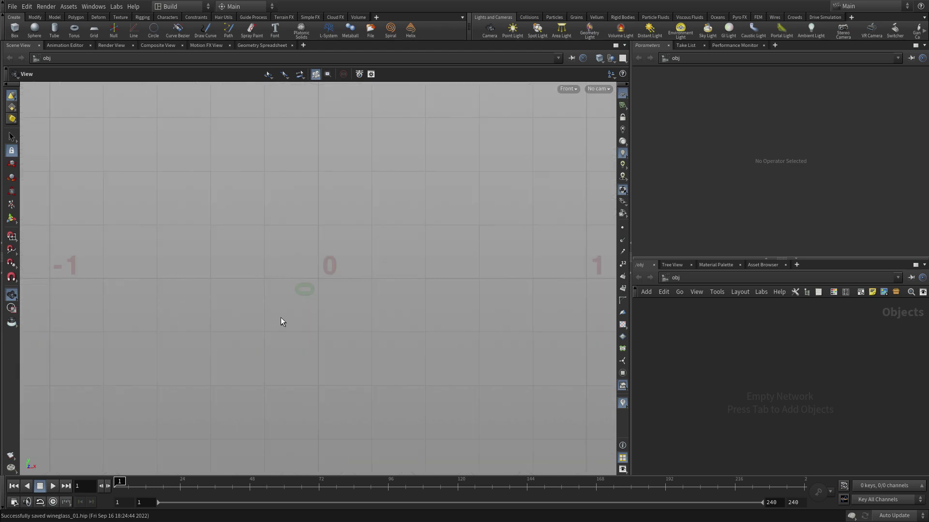
- Load wineglass_profile.jpg from the project's tex folder as the Front view's background image
key("d")
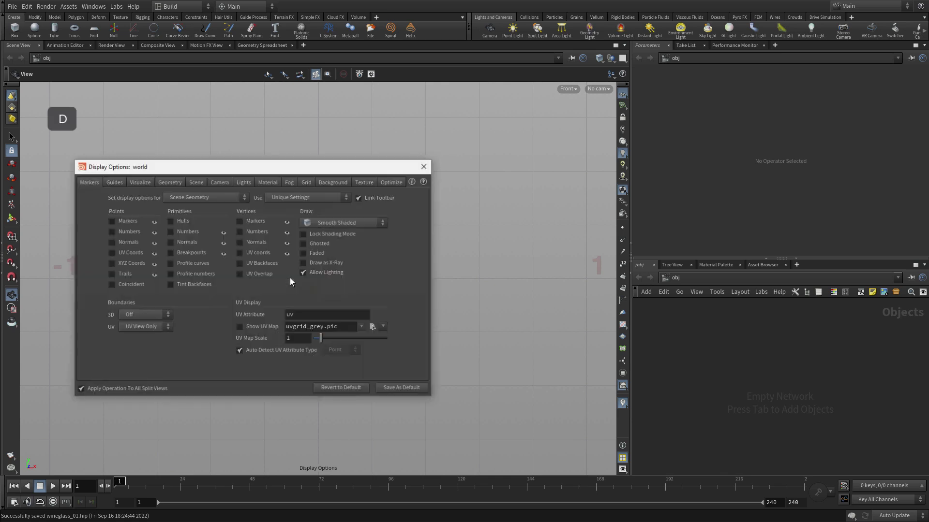
left_click(328, 183)
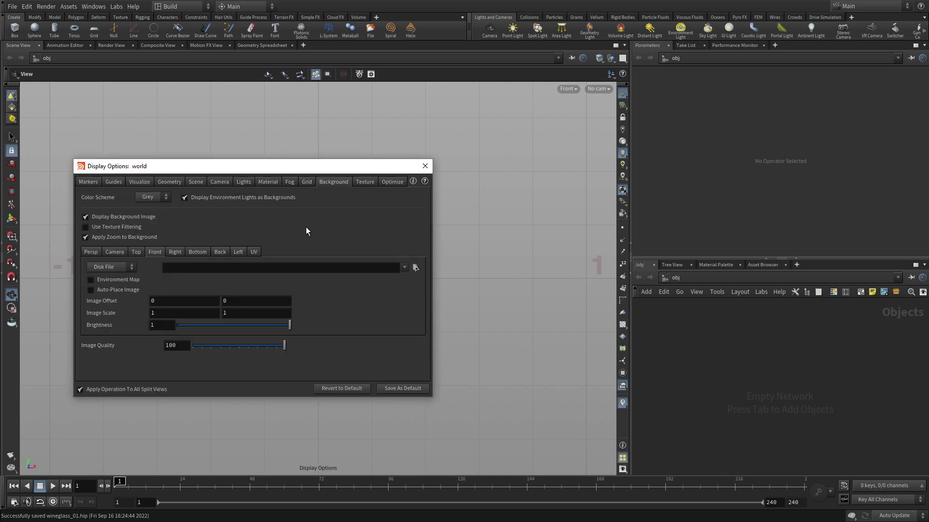
left_click(415, 269)
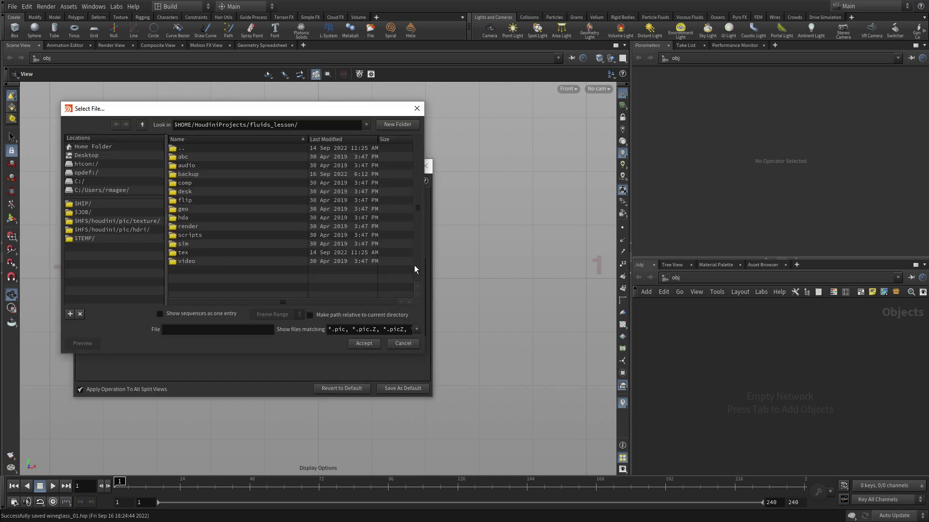
left_click(116, 204)
left_click(185, 254)
double_click(186, 254)
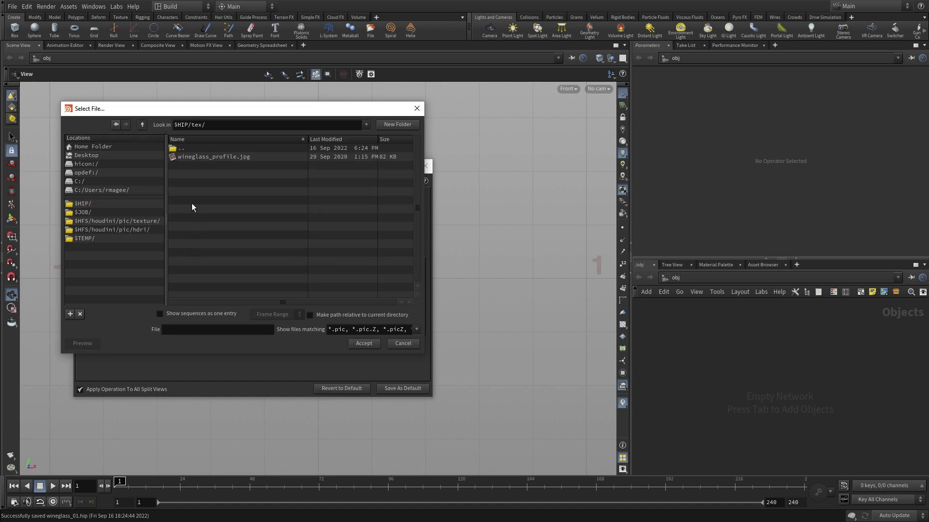
left_click(199, 157)
left_click(363, 346)
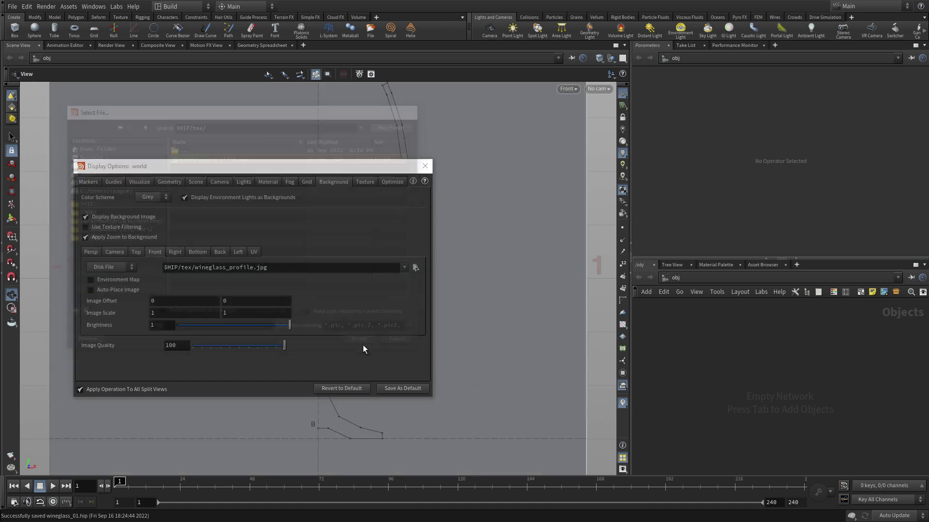
- Set the Front background image's vertical offset to 3 and its scale to 5 by 5, then close the display options
left_click_drag(262, 173, 737, 155)
right_click_drag(508, 278, 366, 327)
middle_click_drag(366, 327, 366, 339)
mouse_move(365, 339)
right_mouse_down()
mouse_move(327, 356)
mouse_move(363, 339)
right_mouse_up()
middle_click_drag(362, 338, 350, 321)
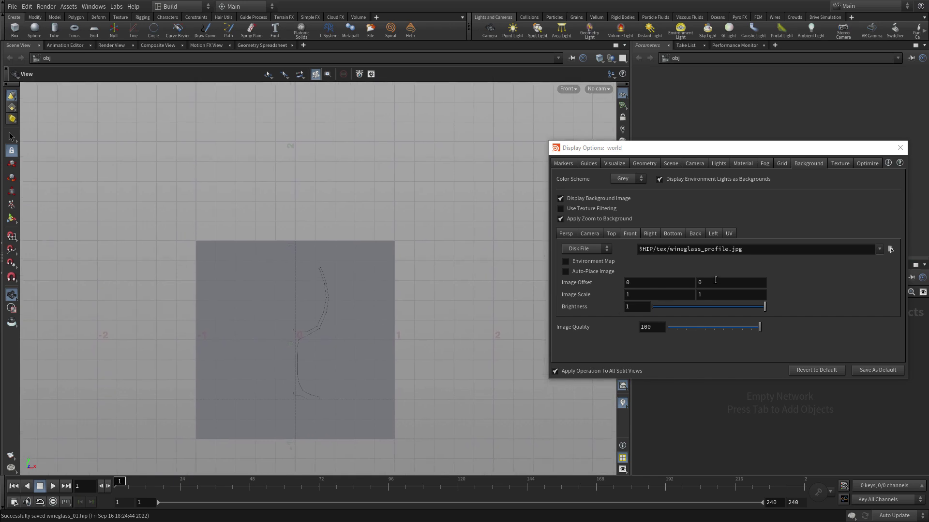
key("Tab")
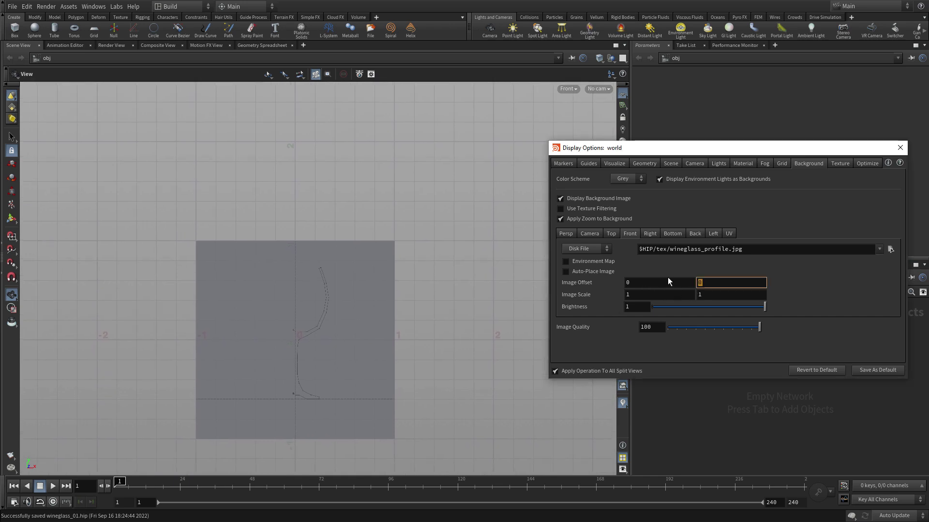
type("3")
key("Tab")
type("5")
key("Tab")
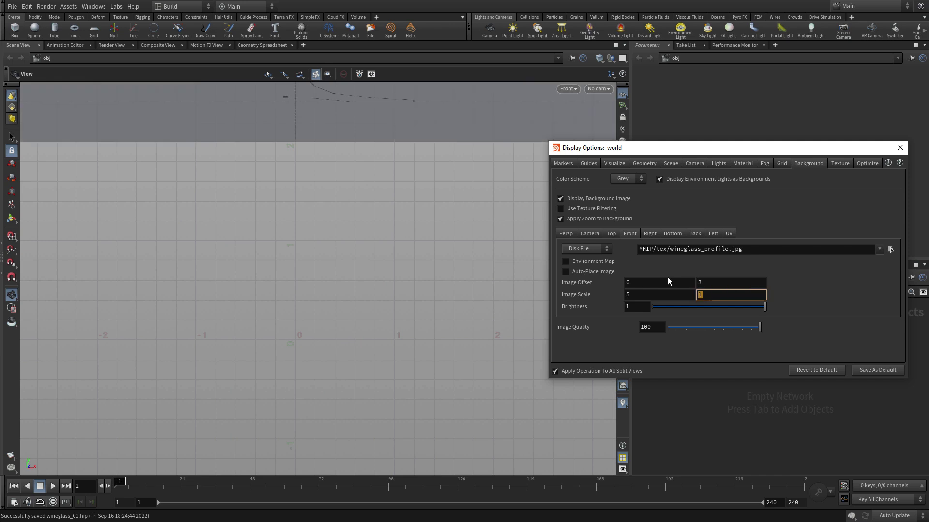
type("5")
key("Tab")
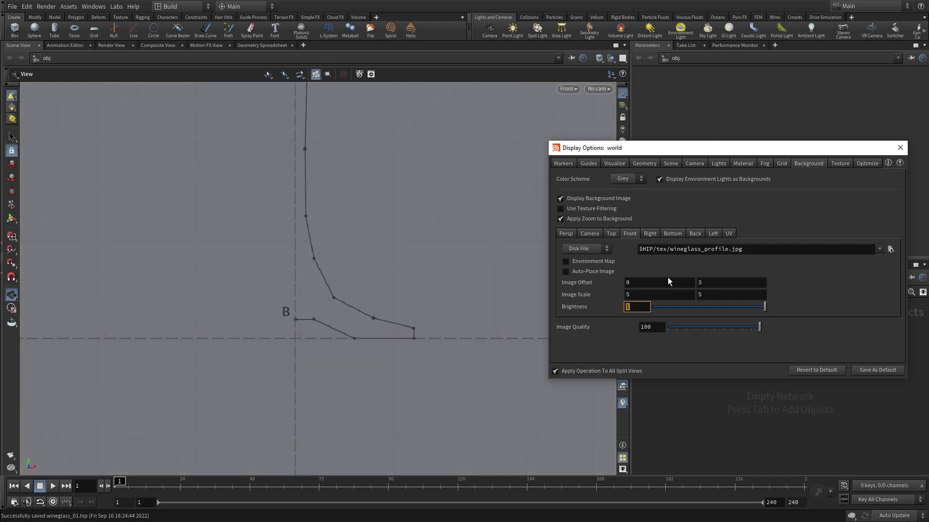
left_click(899, 147)
- Start a polygon curve with grid snapping on, placing its first two points from A along the bowl's inner floor
scroll(340, 240, "down", 3)
scroll(364, 241, "up", 2)
middle_click_drag(365, 241, 414, 354)
middle_click_drag(442, 321, 408, 367)
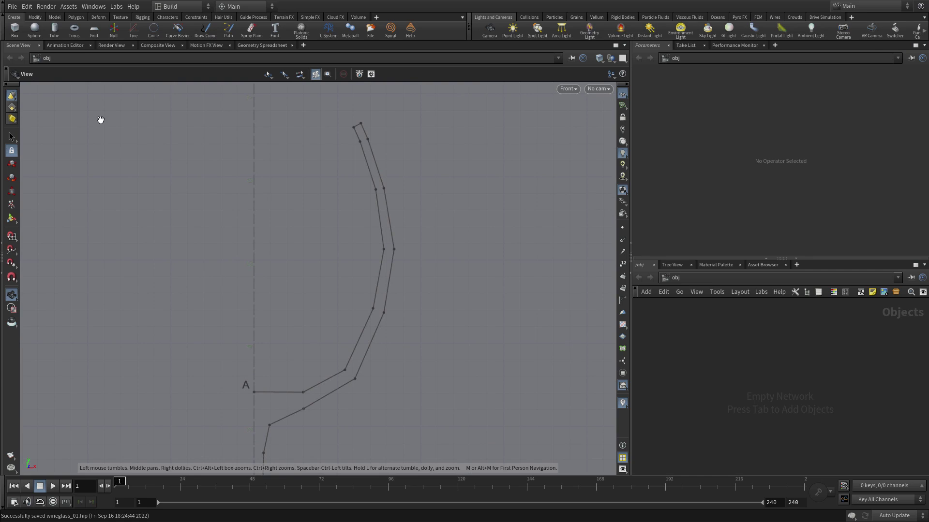
left_click(76, 17)
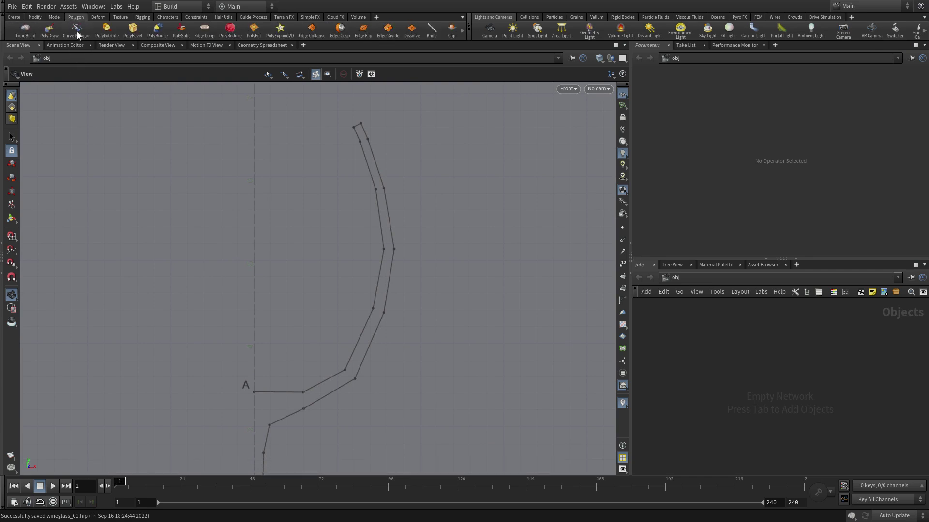
left_click(76, 30)
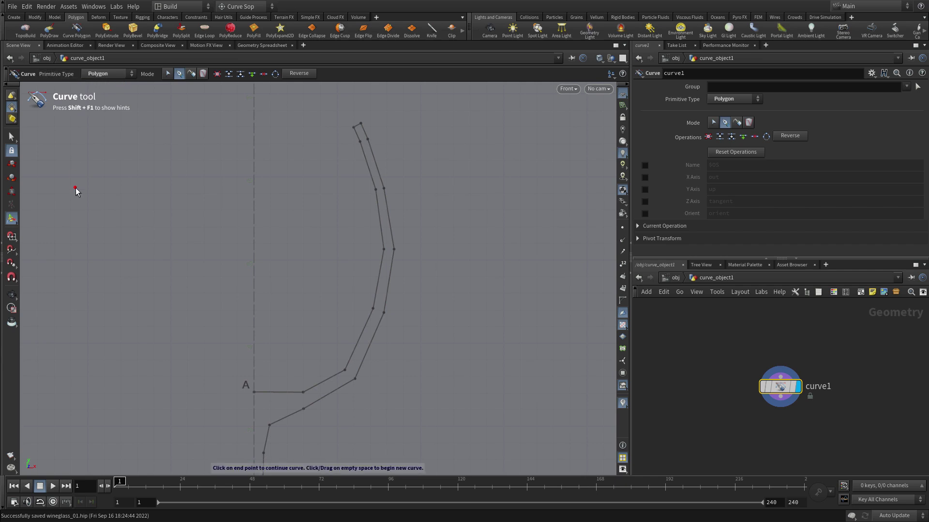
left_click(11, 236)
left_click(250, 393)
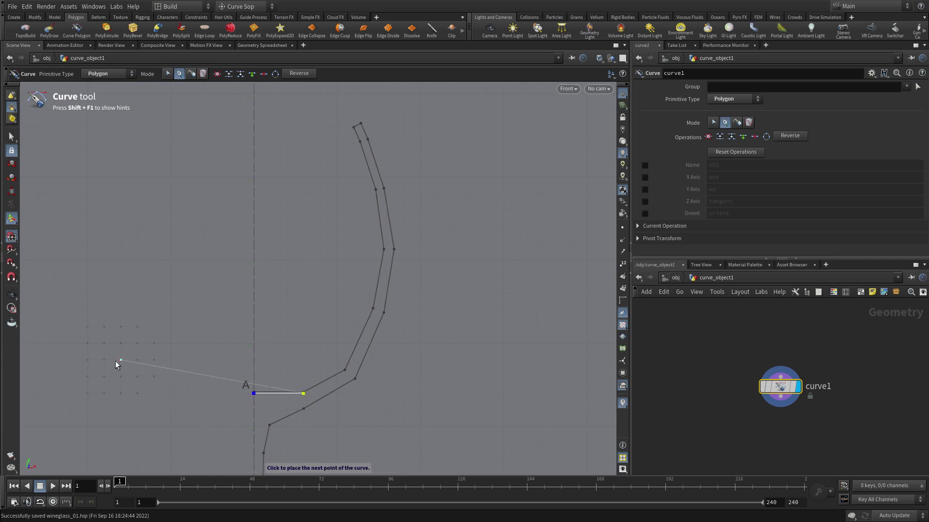
- Turn off grid snapping and trace the bowl's inner wall up to and across the rim, following the reference points
left_click(11, 236)
left_click(343, 369)
left_click(372, 308)
left_click(383, 250)
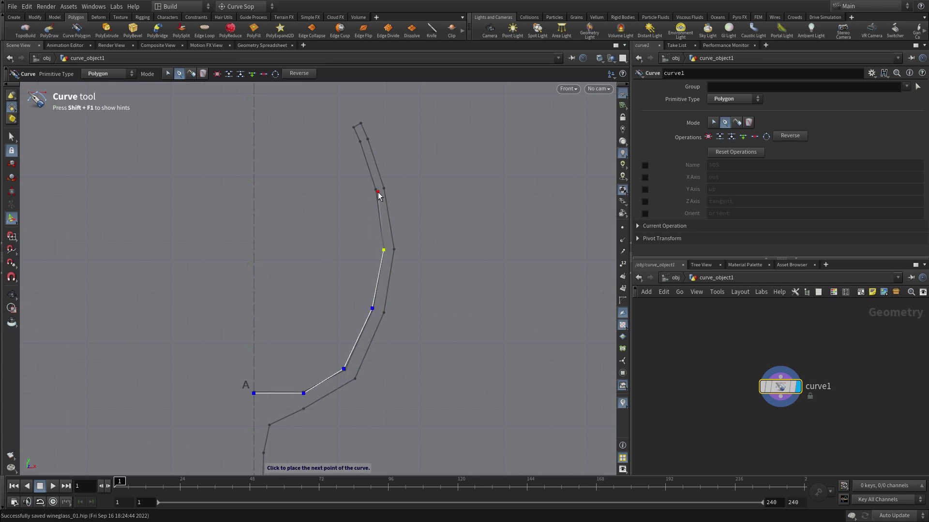
left_click(376, 189)
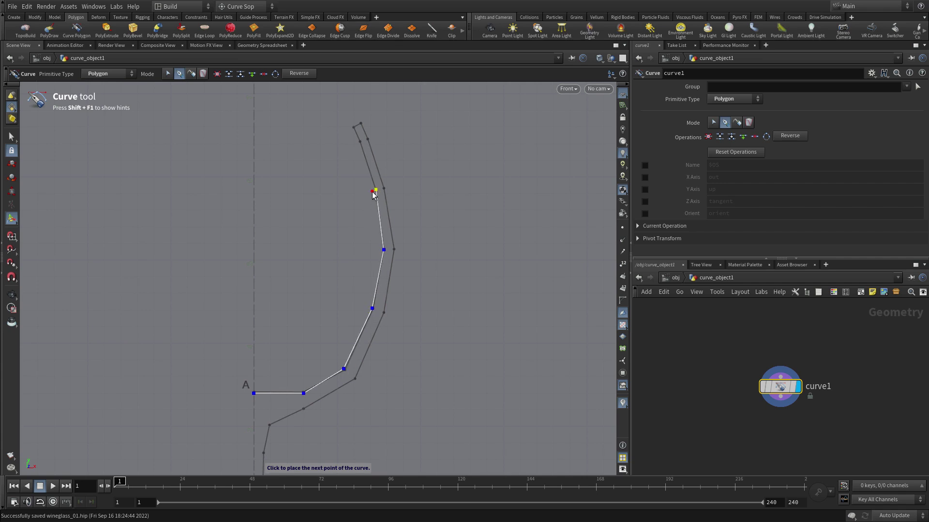
left_click(359, 140)
left_click(354, 128)
left_click(362, 125)
- Continue the curve from the rim down the bowl's outer wall to the top of the stem
left_click(368, 139)
left_click(384, 187)
left_click(395, 250)
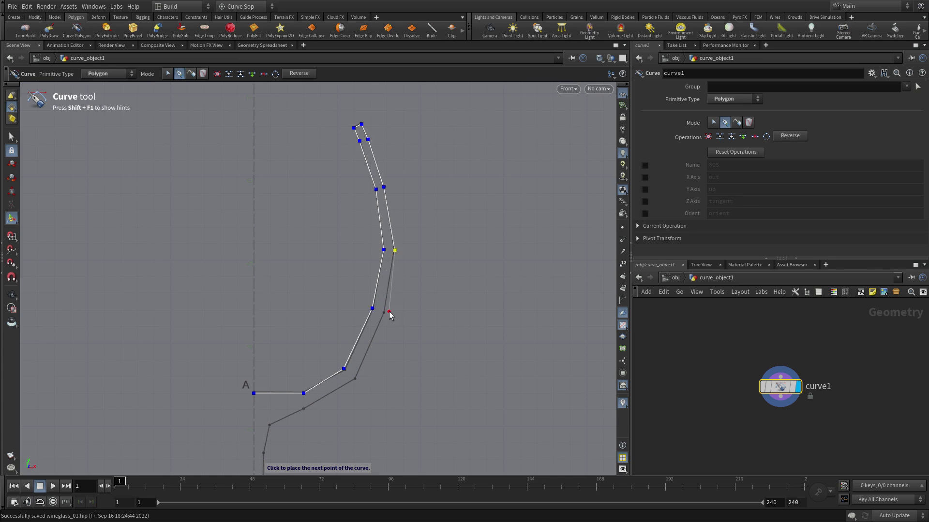
left_click(385, 312)
middle_click_drag(406, 373, 428, 224)
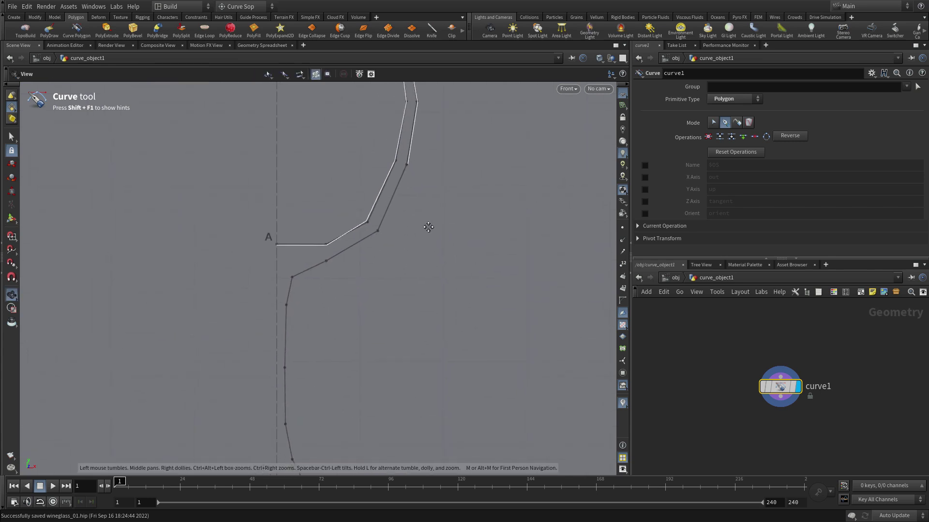
left_click(378, 232)
left_click(328, 262)
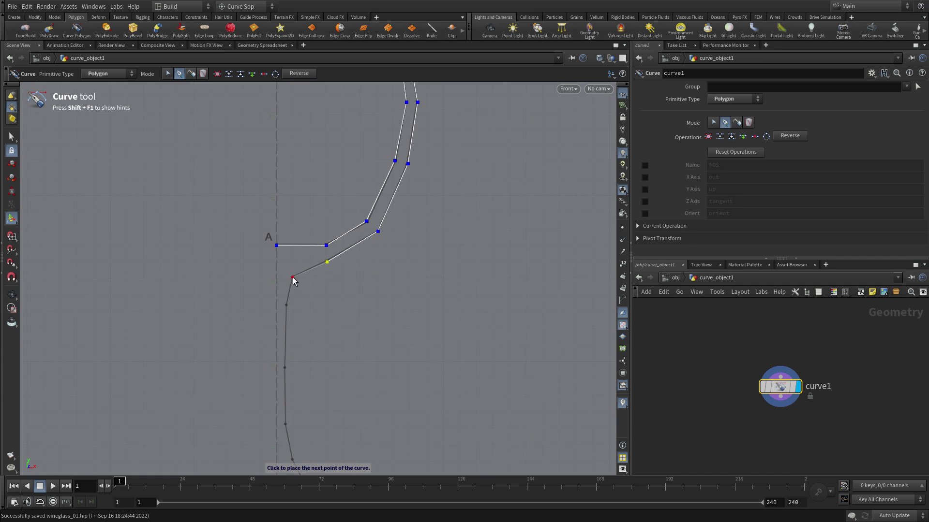
left_click(292, 277)
- Trace the stem down to the foot and add two points slightly above the reference for the foot's upper edge
key("space")
middle_click_drag(366, 340, 365, 214)
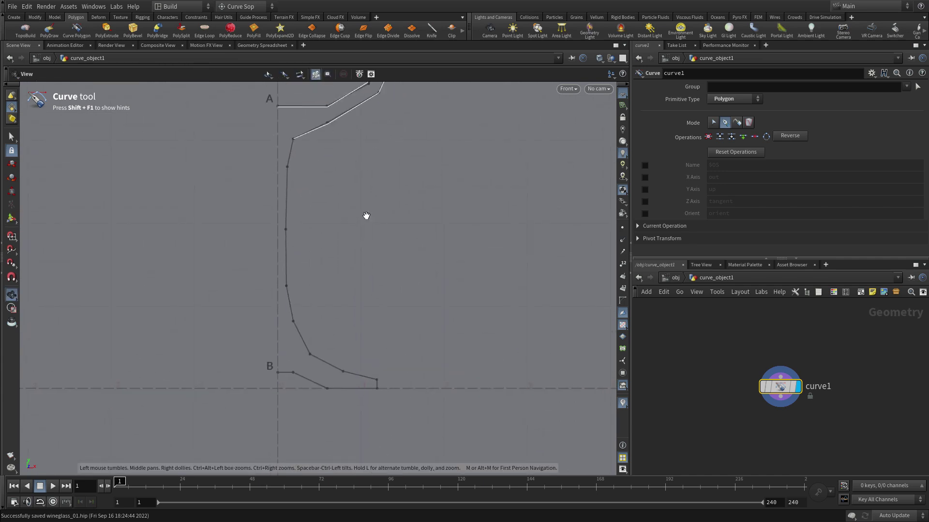
left_click(287, 167)
left_click(285, 229)
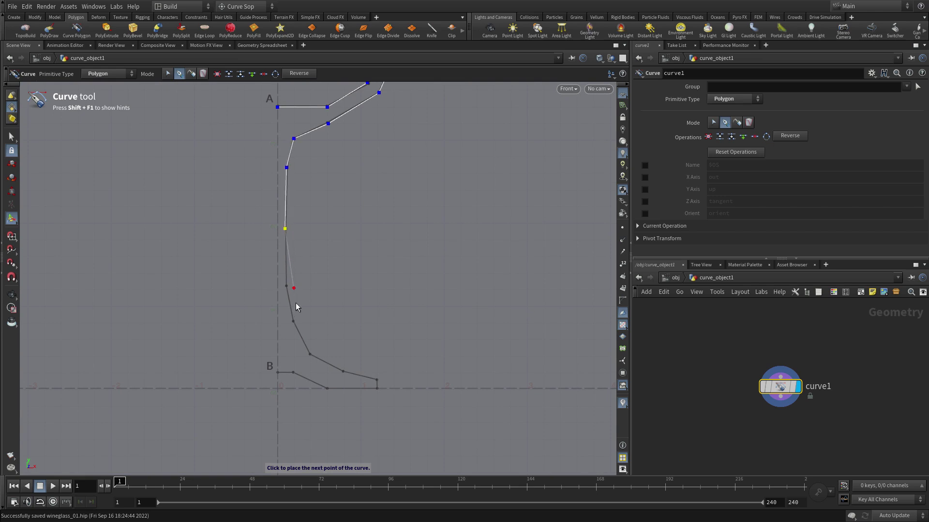
left_click(287, 286)
left_click(293, 322)
left_click(309, 355)
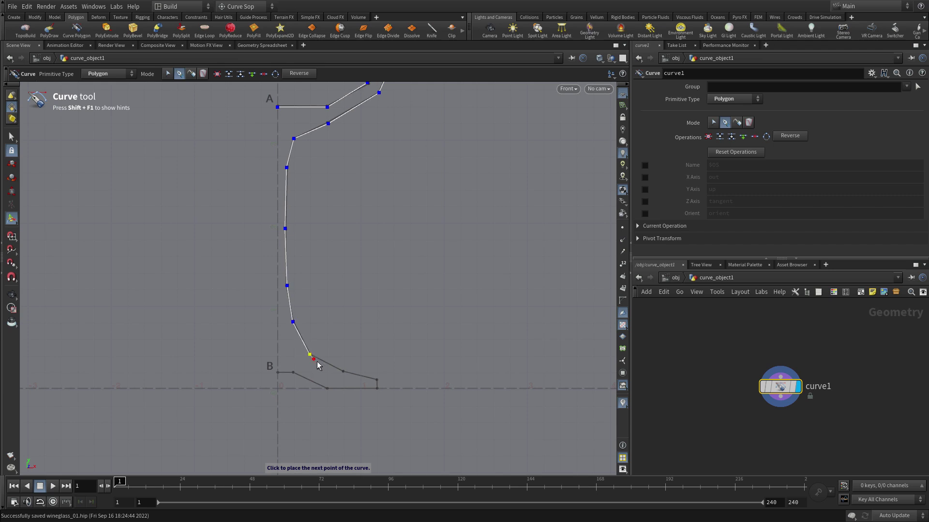
left_click(349, 363)
left_click(385, 368)
- Turn on grid snapping, trace the foot's underside to point B on the centre line, and finish the curve
left_click(12, 236)
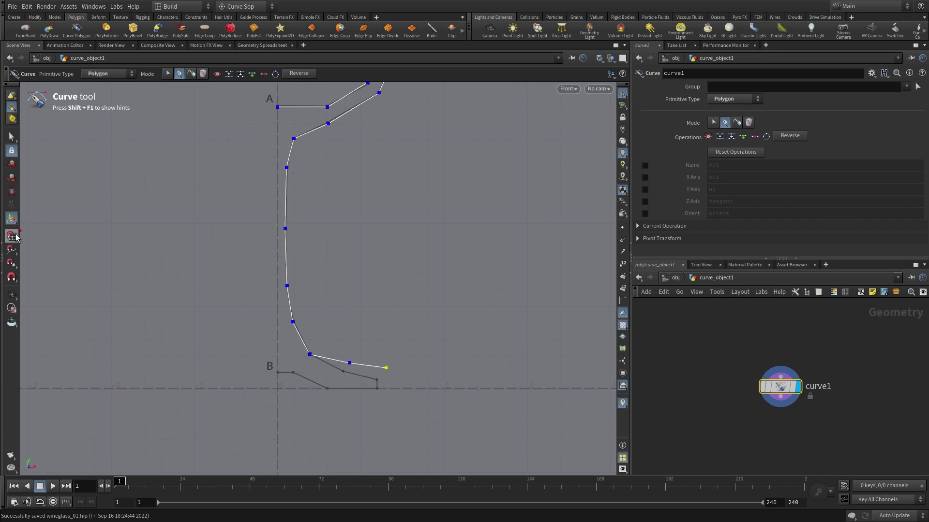
left_click(379, 389)
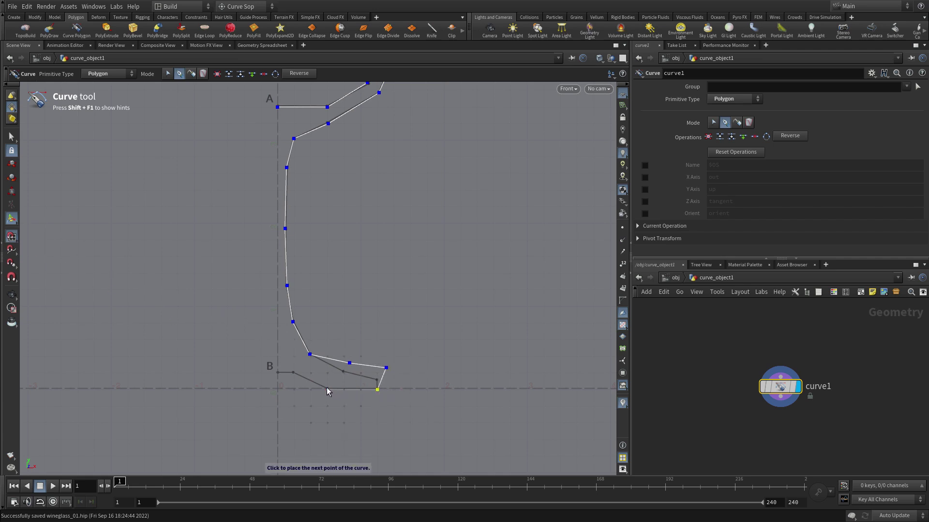
left_click(326, 389)
left_click(294, 374)
left_click(281, 377)
key("Return")
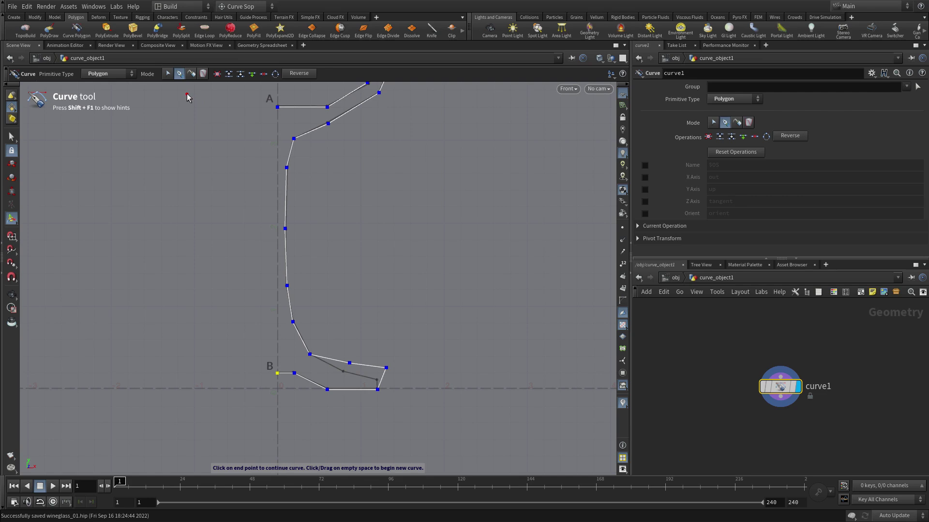
- Edit the curve's points, moving the two raised points of the foot's upper edge down onto the reference profile
left_click(168, 73)
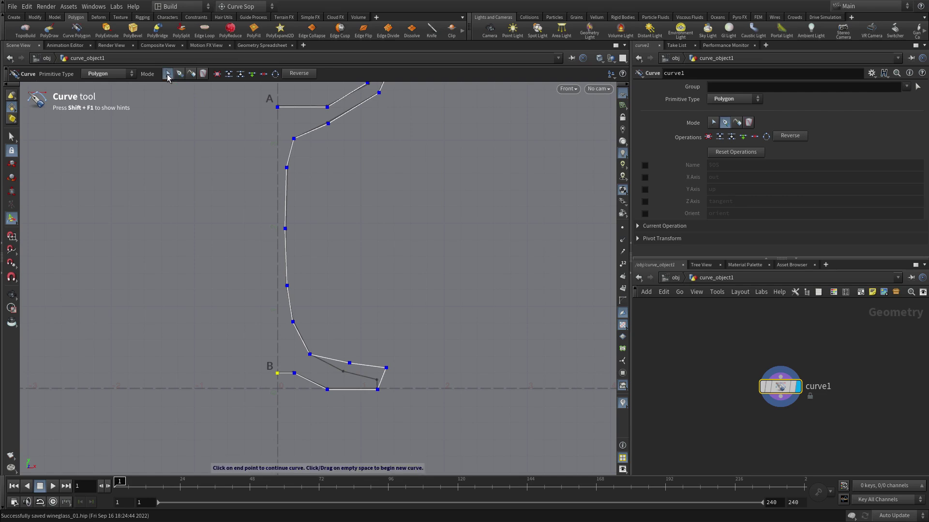
left_click(349, 363)
left_click(345, 372)
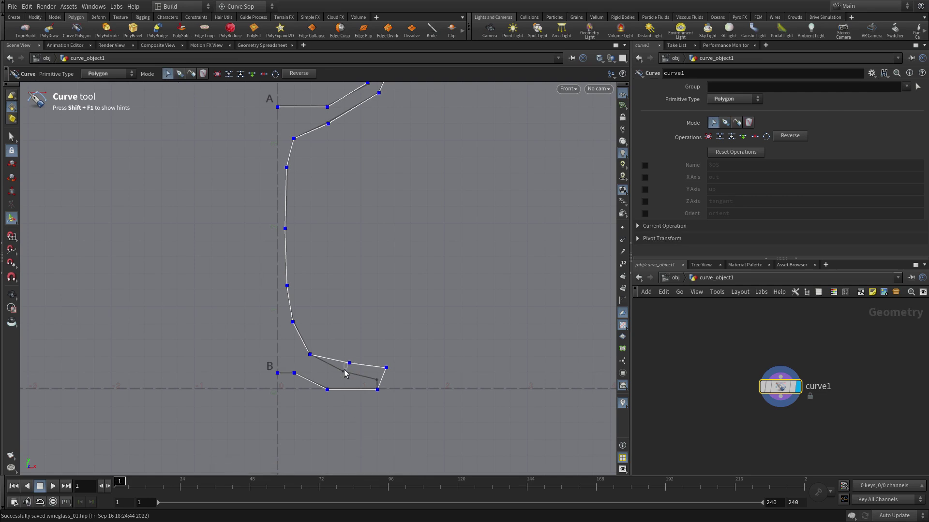
left_click_drag(349, 363, 378, 380)
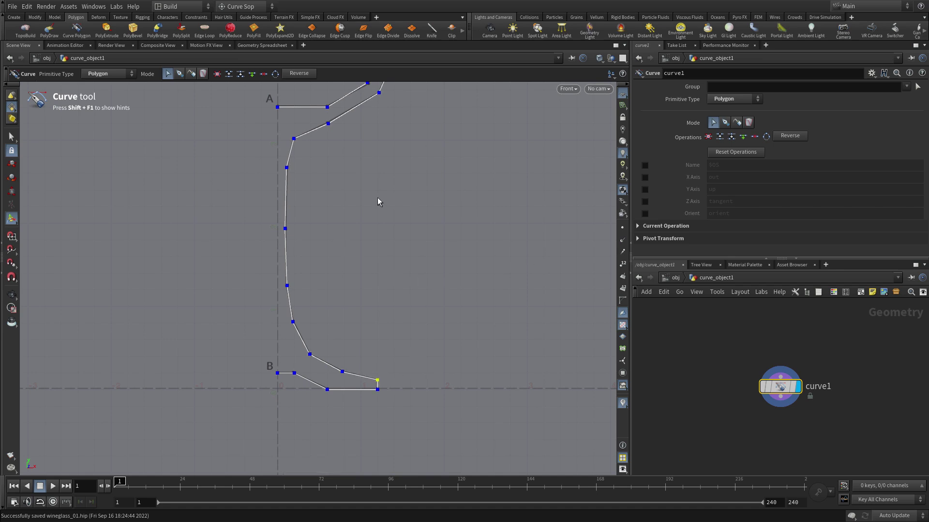
left_click_drag(328, 124, 332, 127)
- Revolve the whole profile curve in the perspective view to form the wine glass surface
key("space+b")
key("space+b")
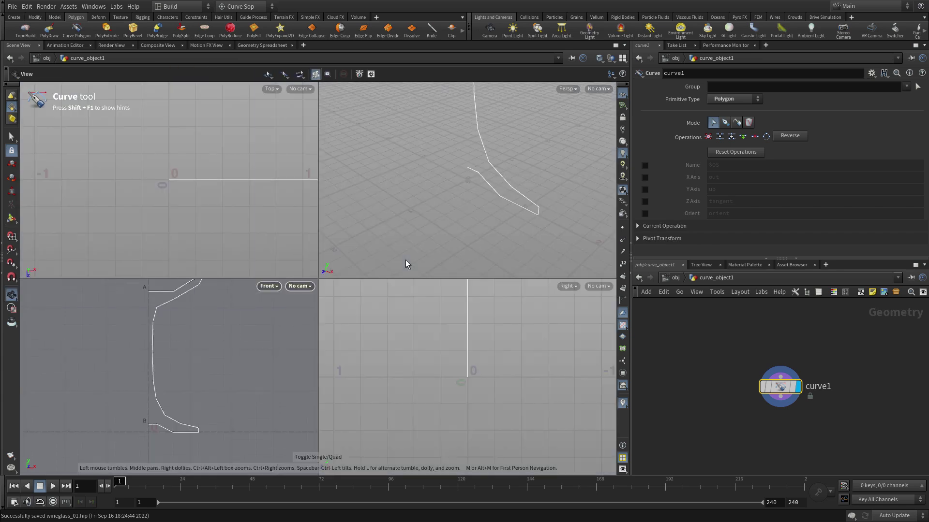
left_click_drag(500, 195, 440, 314)
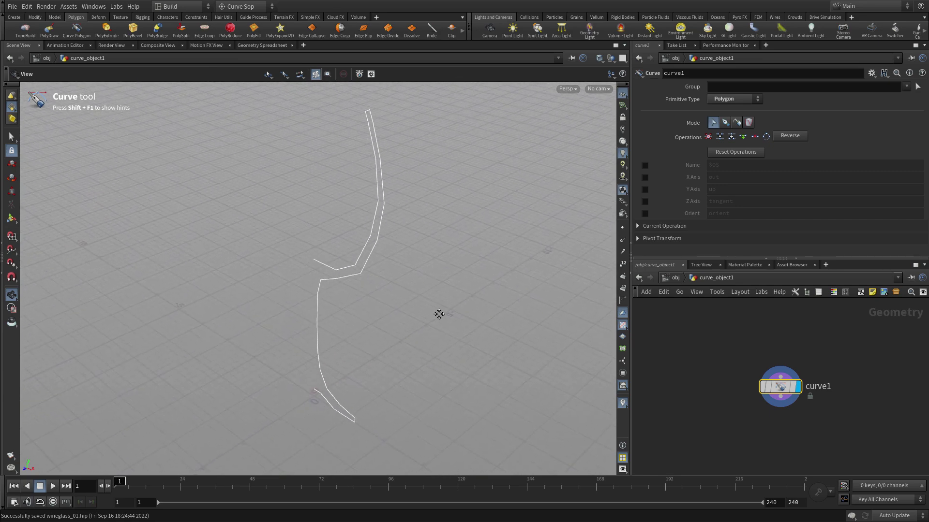
left_click(12, 136)
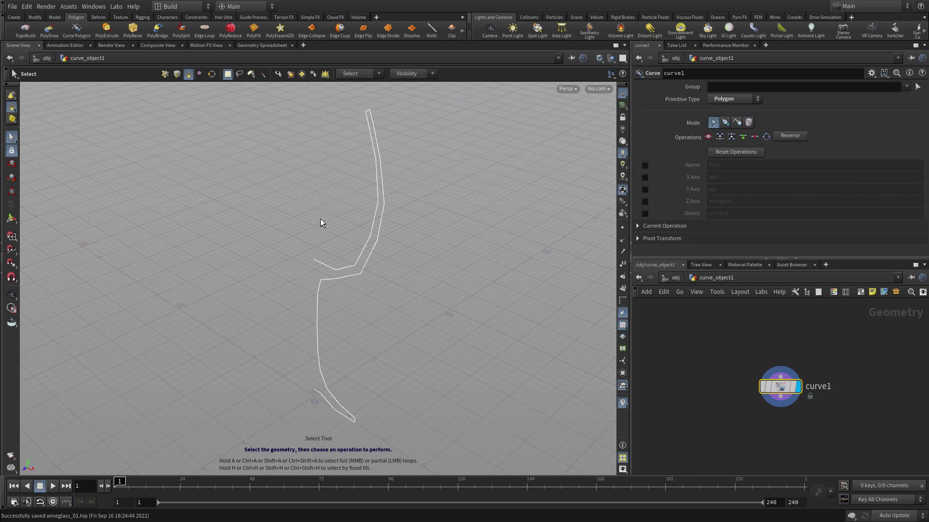
key("n")
key("c")
left_click(334, 203)
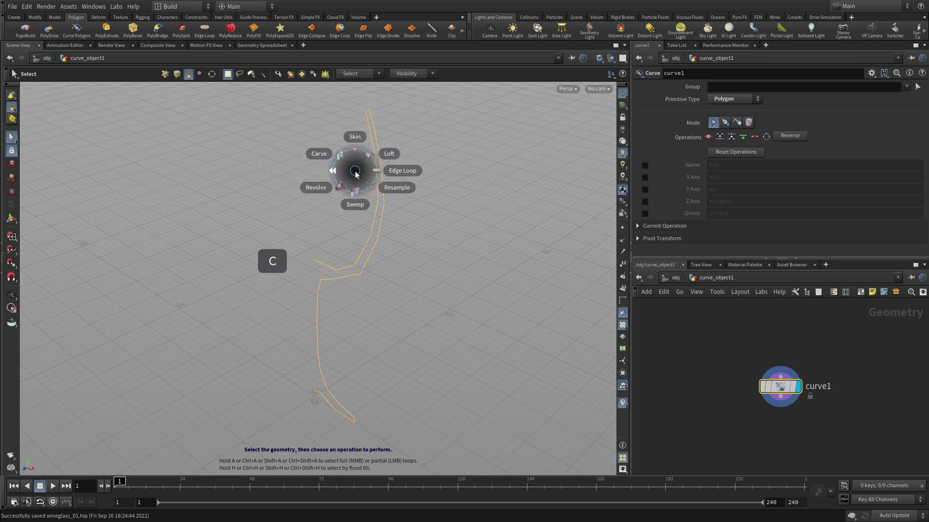
left_click(323, 191)
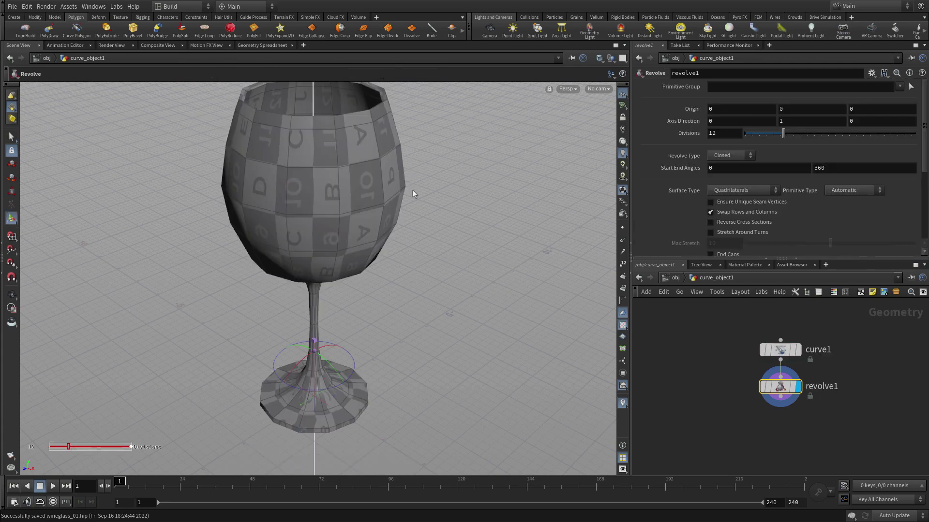
- Turn off the UV texture display and select the inner and outer rim edge loops and the edge loops around the foot's outer edge
key("Escape")
left_click_drag(413, 190, 427, 227)
key("3")
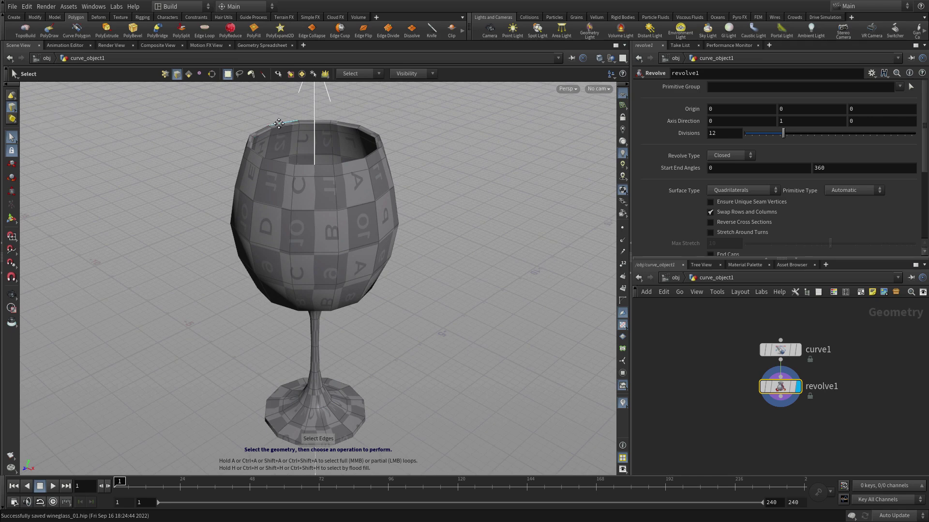
left_click(622, 325)
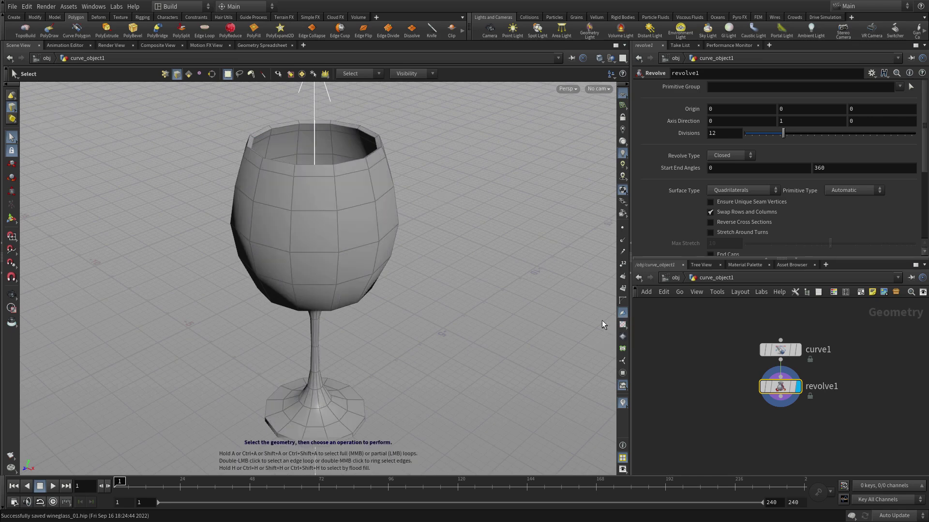
double_click(277, 129)
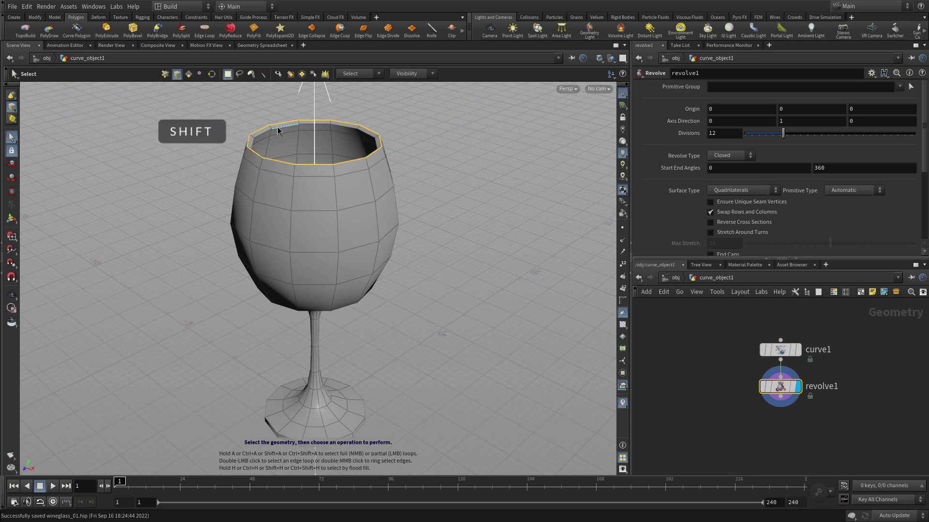
double_click(278, 128, "shift")
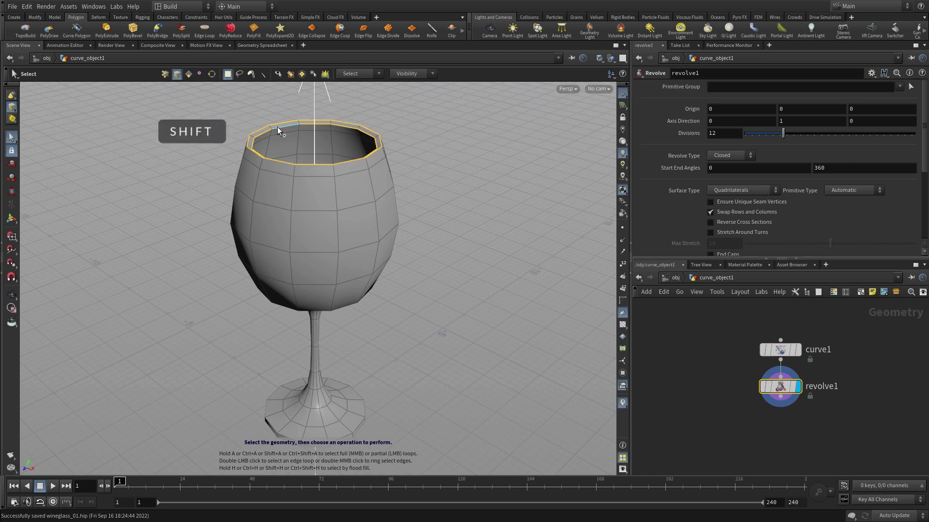
double_click(359, 428, "shift")
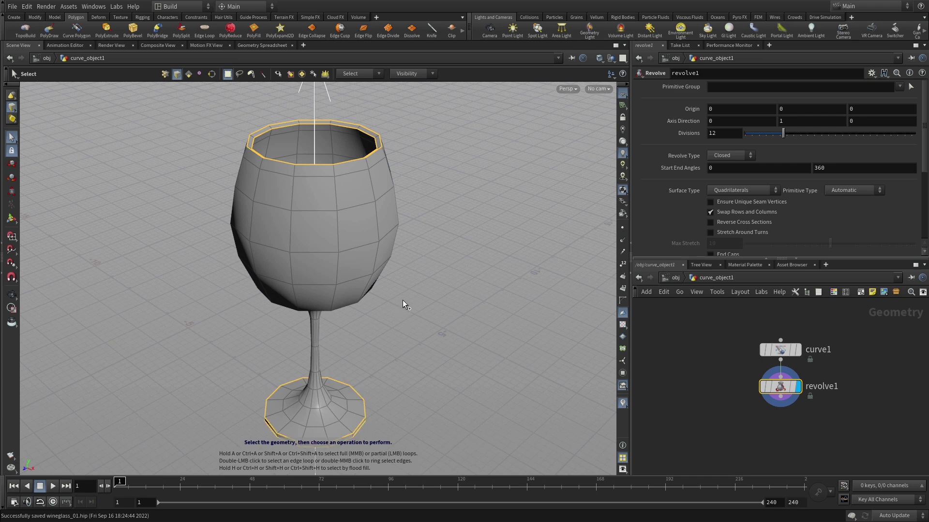
- Apply a Crease of 0.75 to the selected rim and foot edge loops
key("Tab")
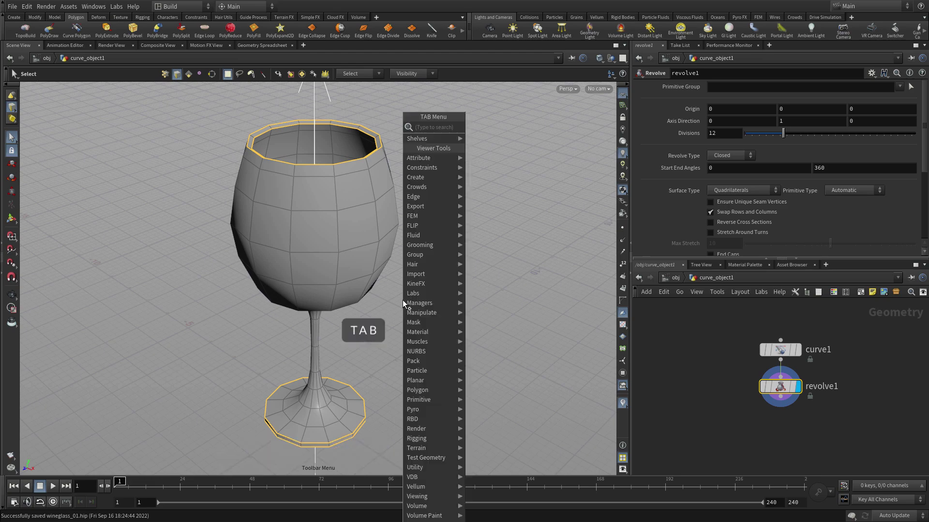
type("crease")
key("Return")
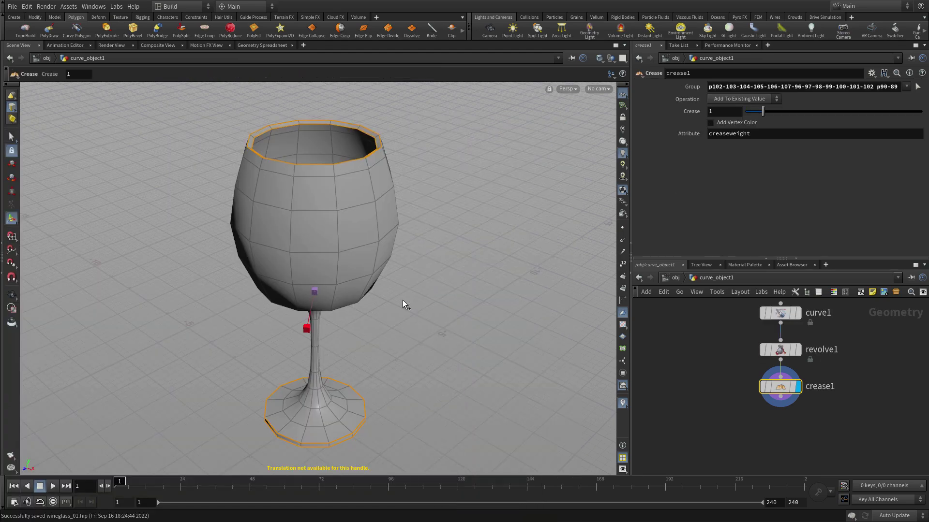
left_click_drag(714, 115, 704, 114)
type("0.75")
key("Return")
- Subdivide the entire creased glass with a depth of 2
key("s")
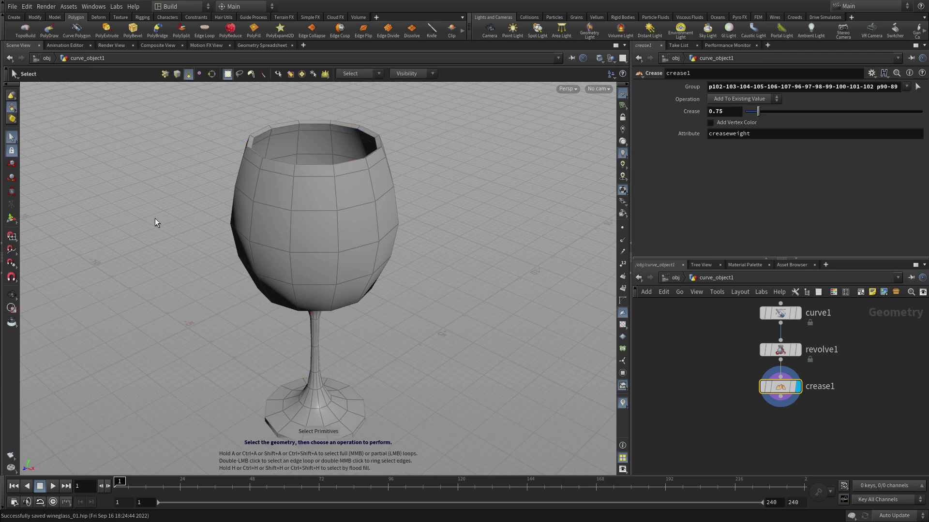
key("n")
key("Tab")
type("sub")
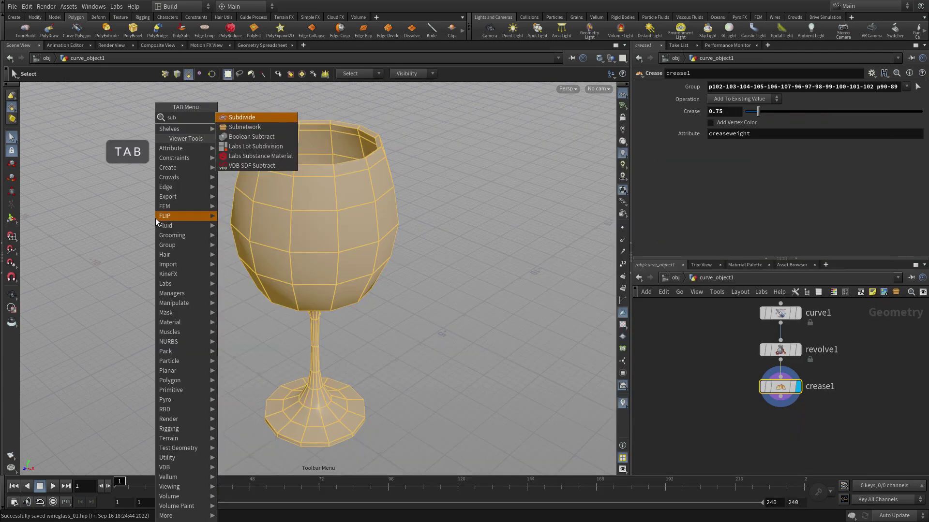
key("Return")
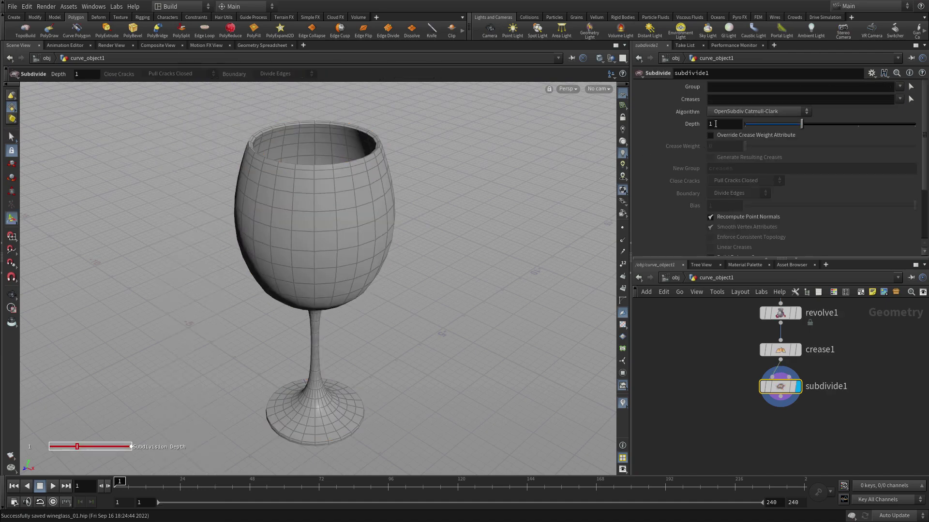
type("2")
key("Return")
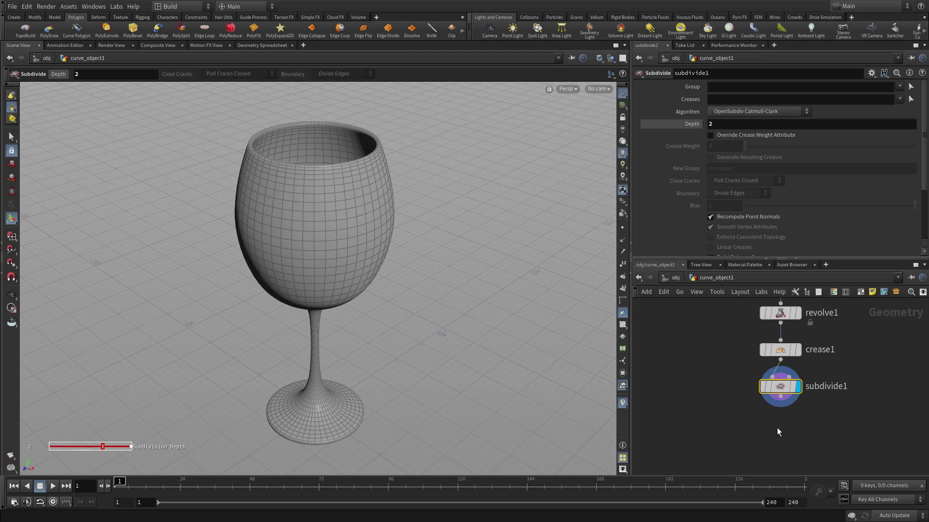
- Add a Null node wired after the subdivide node, name it GLASS_OUT, and make it the displayed node
key("Tab")
type("null")
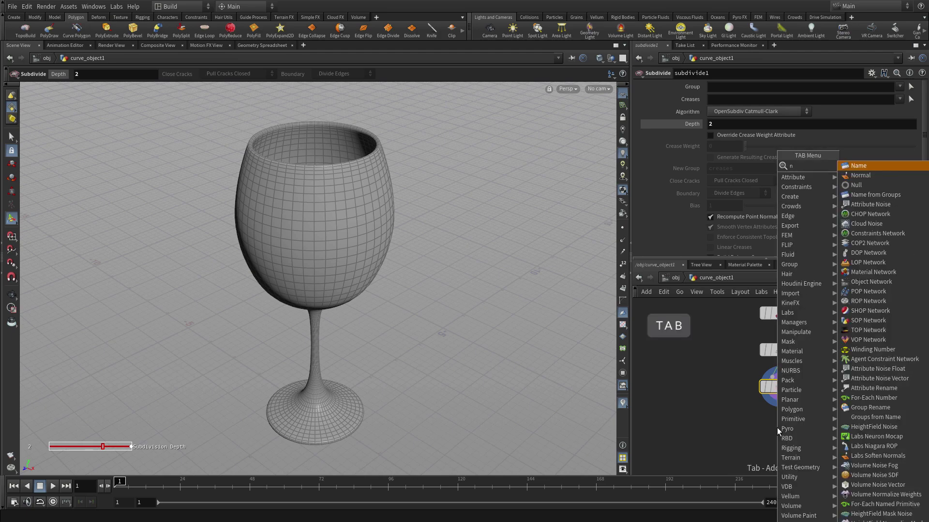
key("Return")
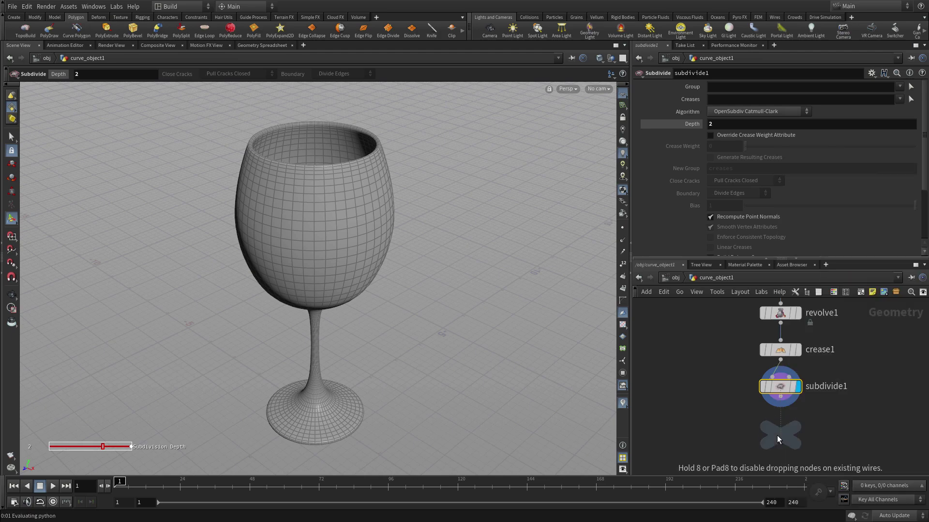
left_click(777, 435)
left_click(781, 397)
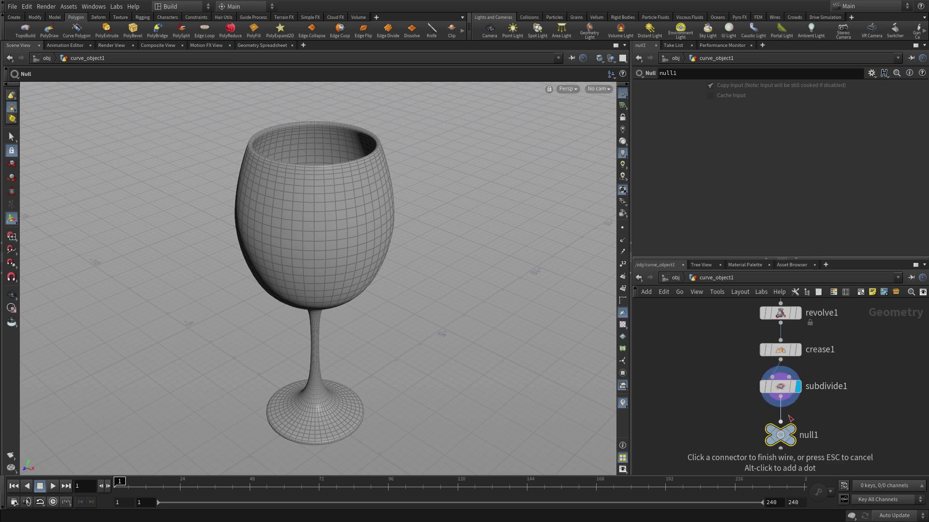
left_click(780, 423)
double_click(804, 435)
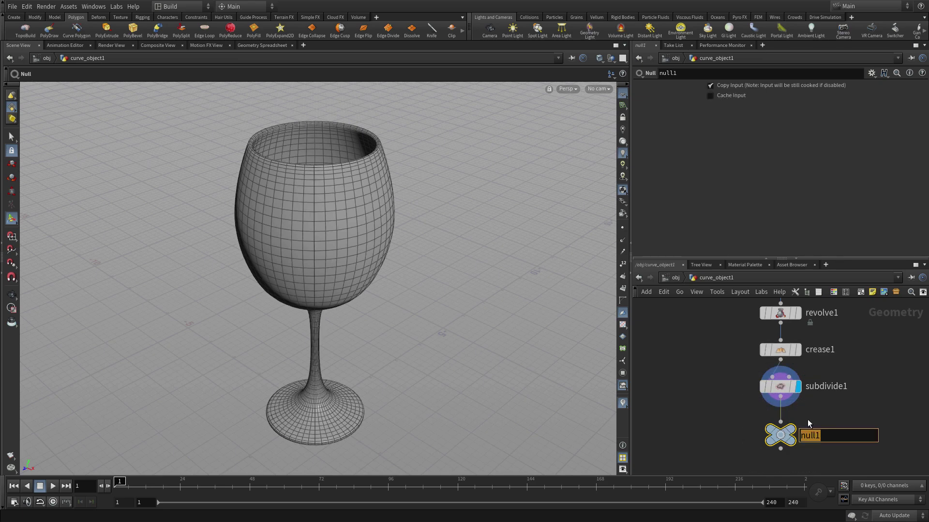
type("GLASS_OUT")
key("Return")
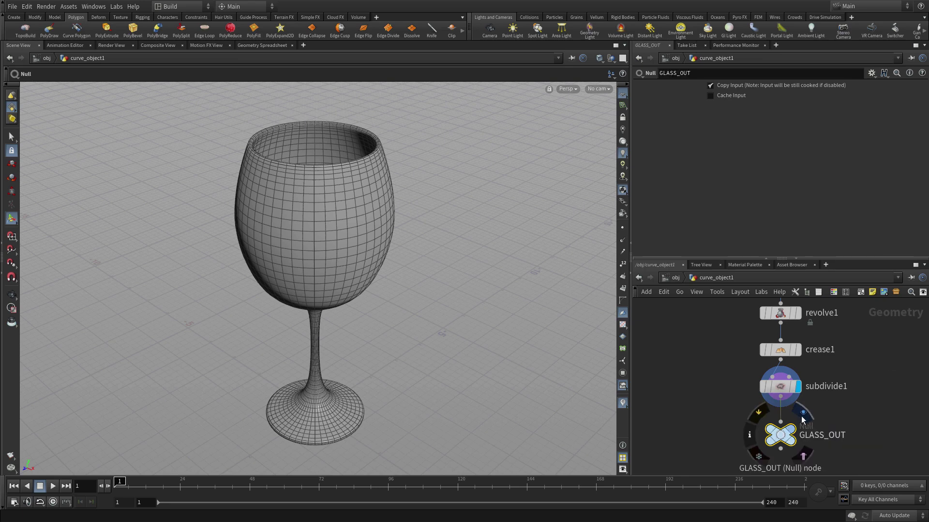
left_click(791, 438)
left_click(874, 420)
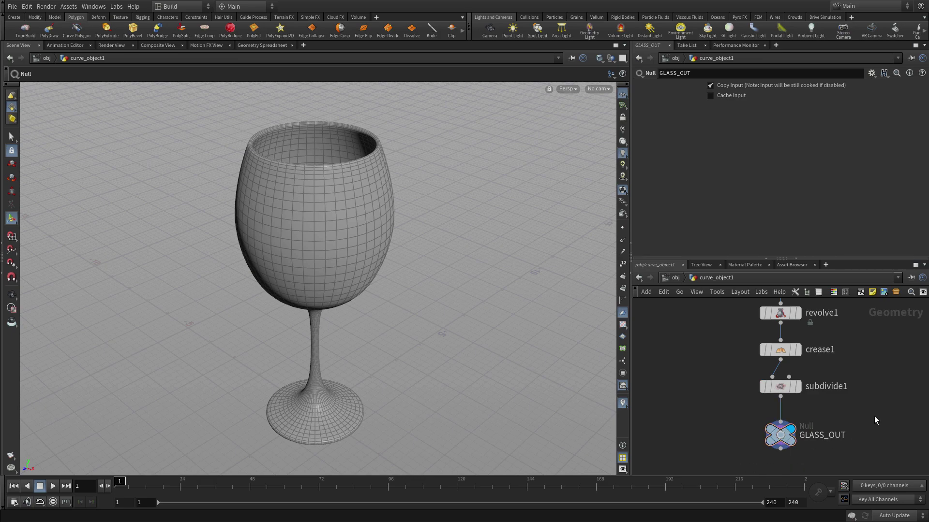
- Go up to the object level and rename the curve object as wine_glass
left_click(674, 281)
double_click(816, 383)
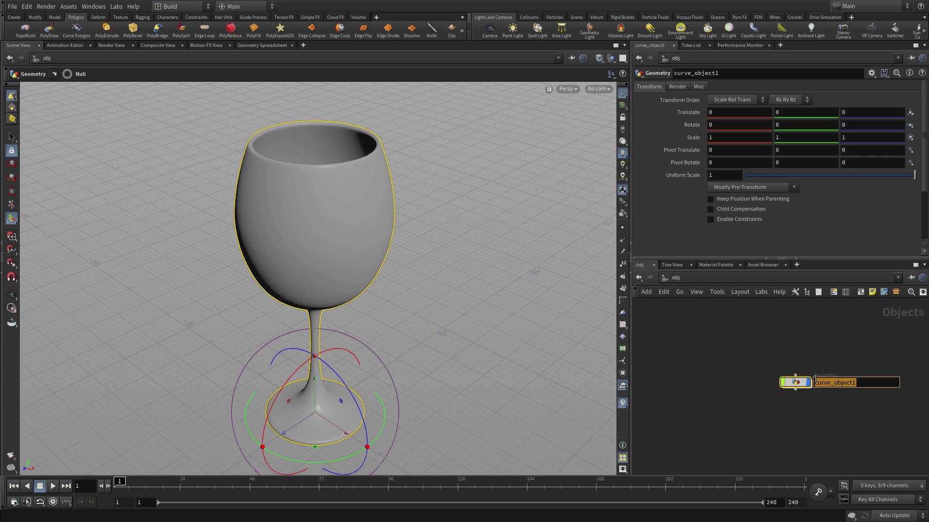
type("wine_glass")
key("Return")
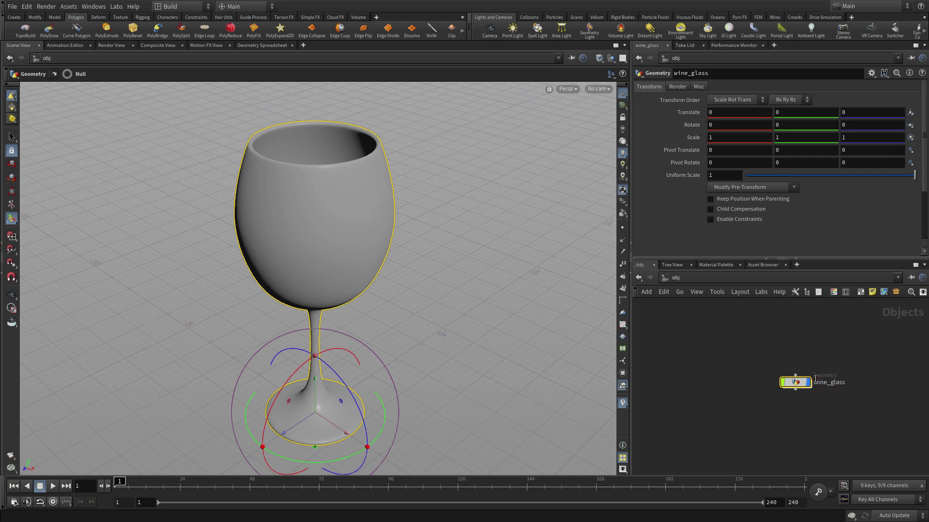
- Extract the wine_glass geometry into a new object
scroll(814, 421, "up", 4)
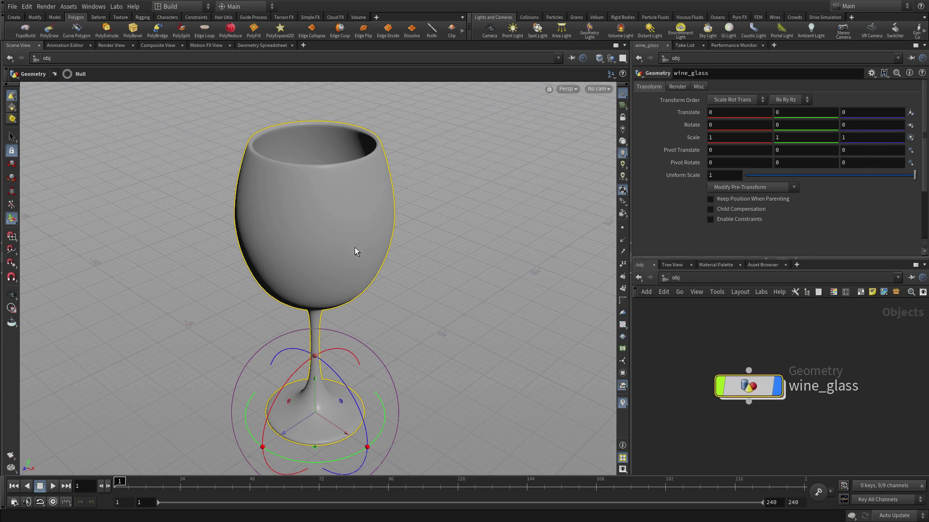
left_click(35, 17)
left_click(36, 30)
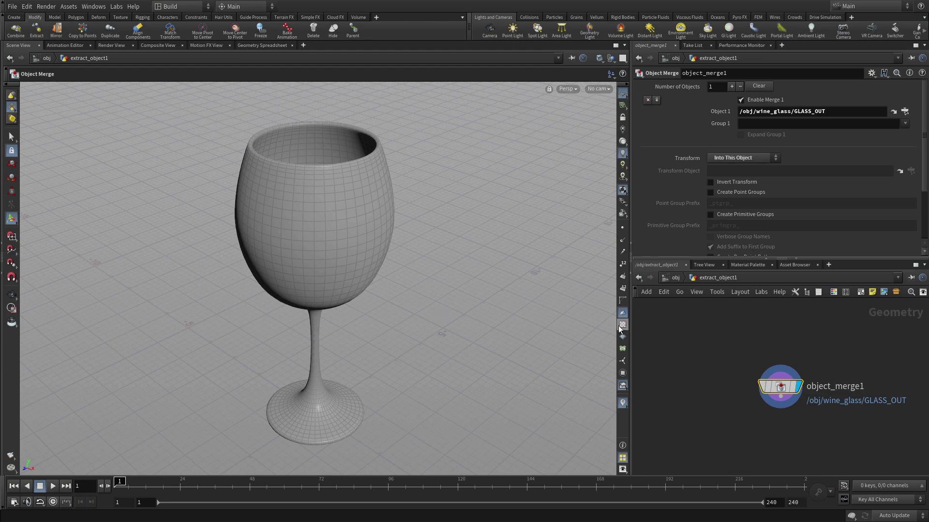
- In the front view, select all faces of the upper part of the bowl, from the rim down to the wine level, and delete them
key("space+b")
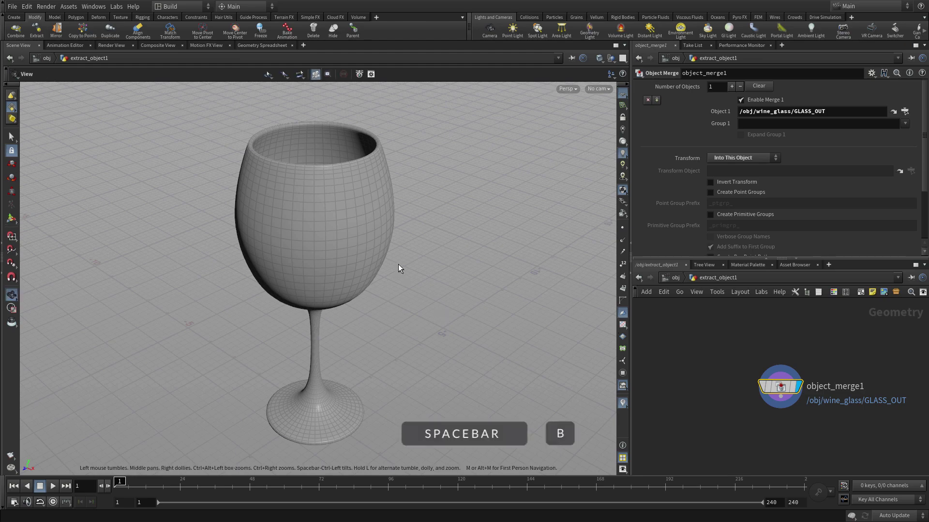
key("space+b")
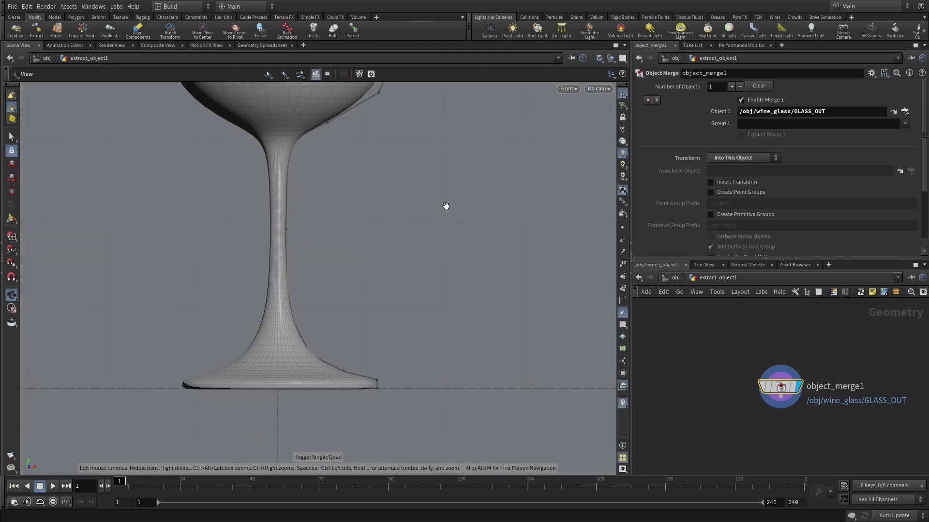
scroll(352, 233, "down", 2)
scroll(352, 232, "up", 5)
middle_click_drag(353, 232, 391, 414)
scroll(394, 404, "down", 1)
scroll(481, 358, "up", 5)
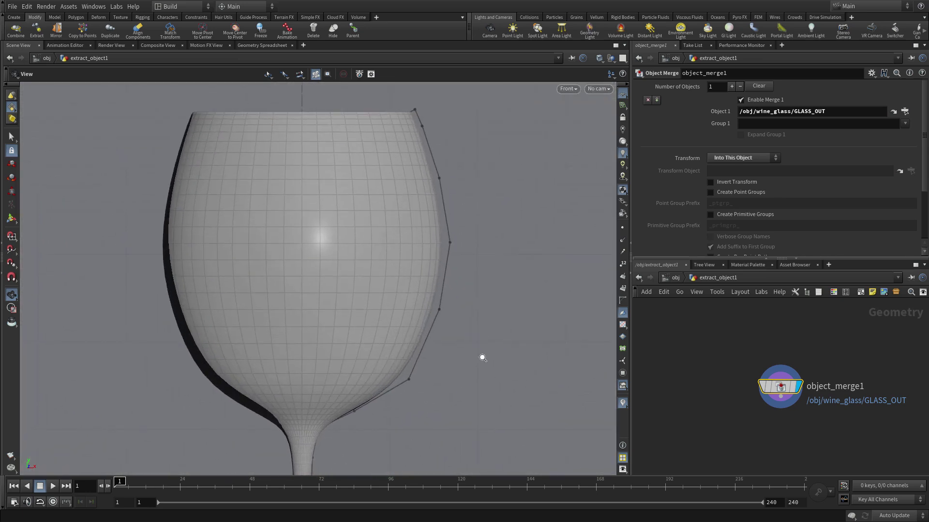
scroll(498, 342, "down", 1)
key("Return")
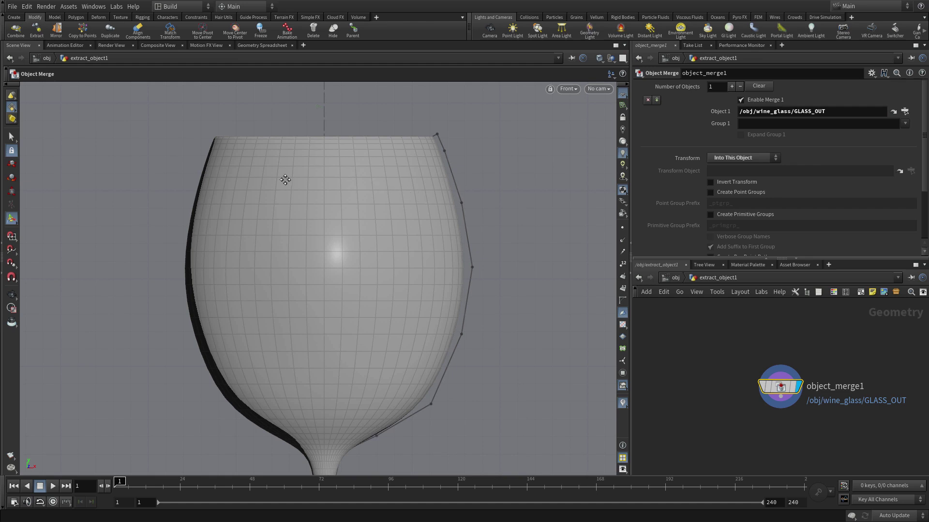
left_click(11, 137)
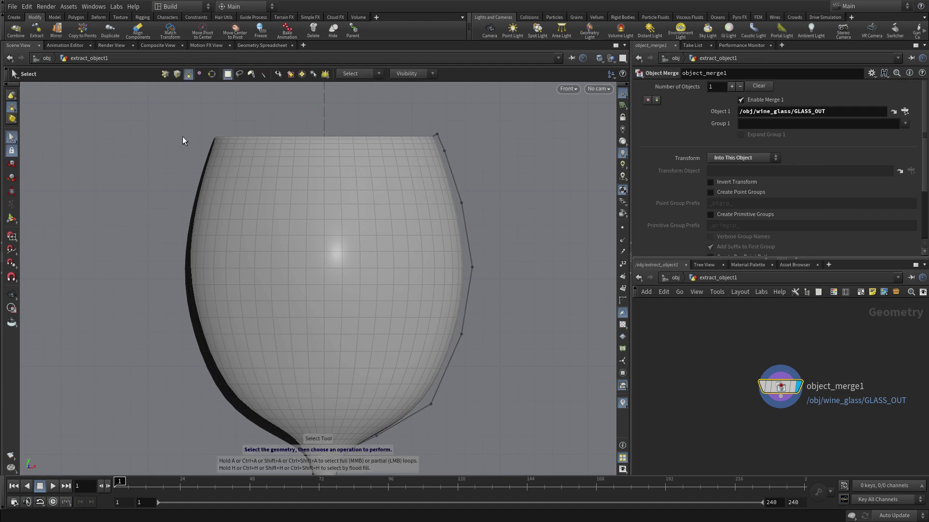
left_click_drag(190, 119, 493, 214)
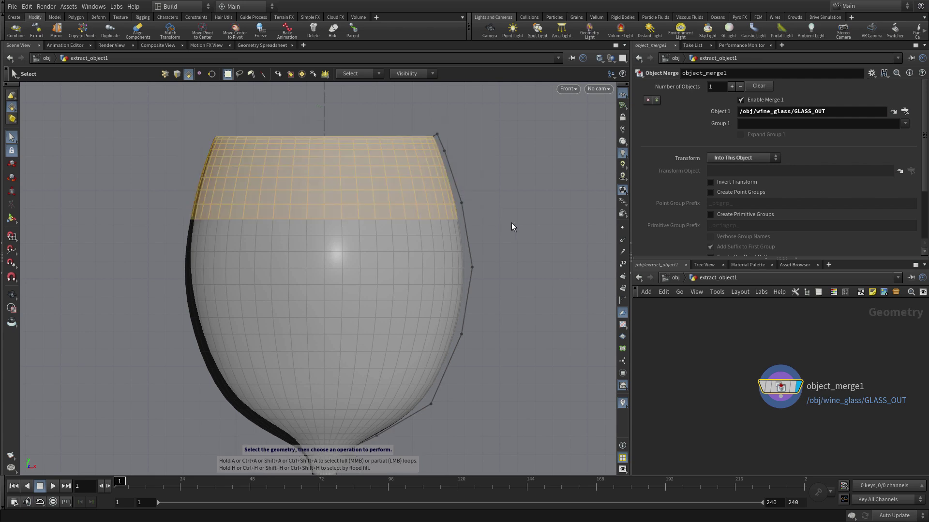
key("Delete")
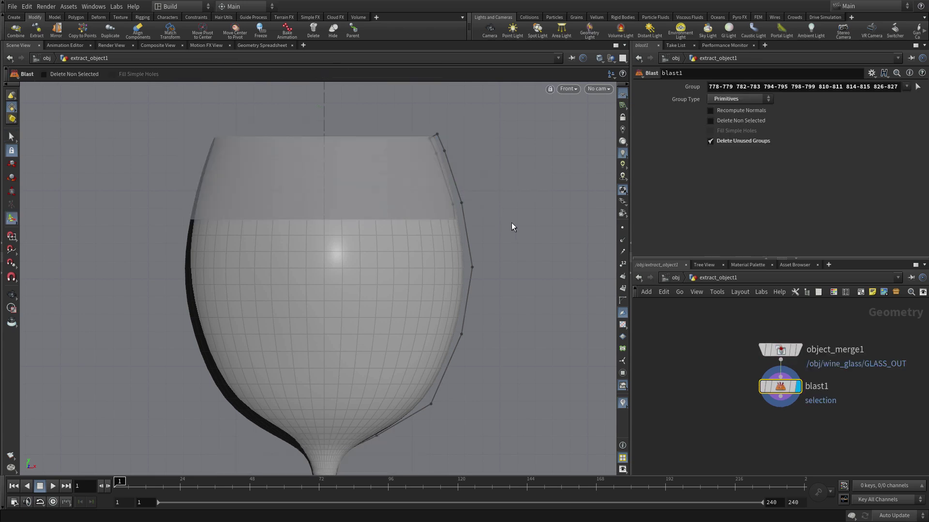
- In the perspective view, select the connected outer bowl, stem and base faces and delete them, keeping only the inner bowl surface
key("space+b")
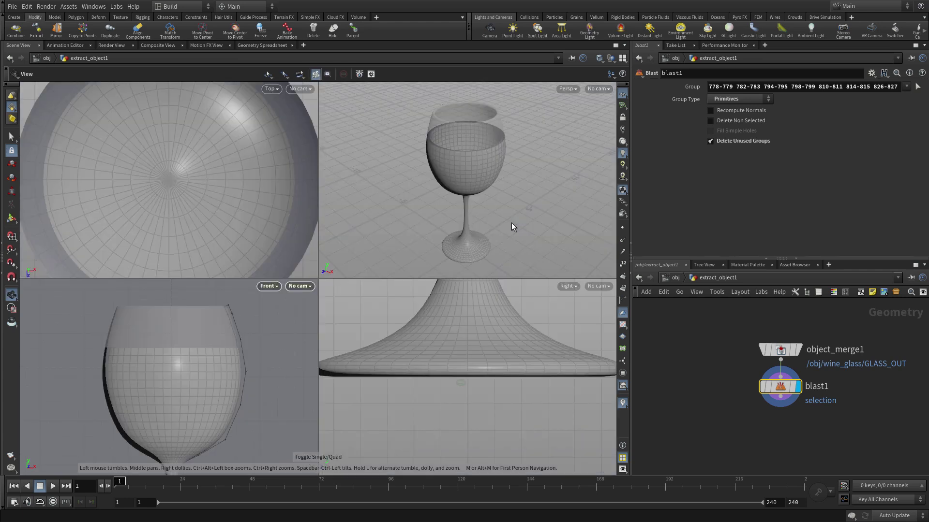
key("space+b")
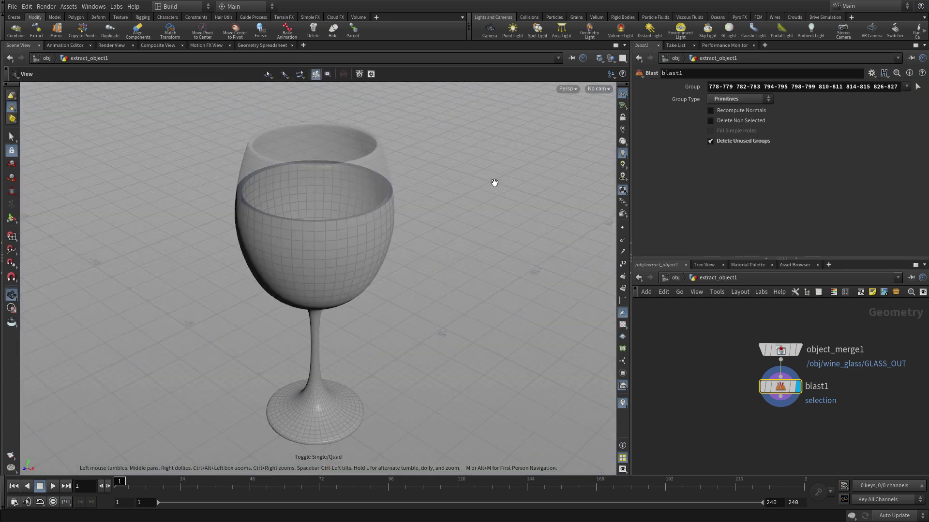
key("ctrl+z")
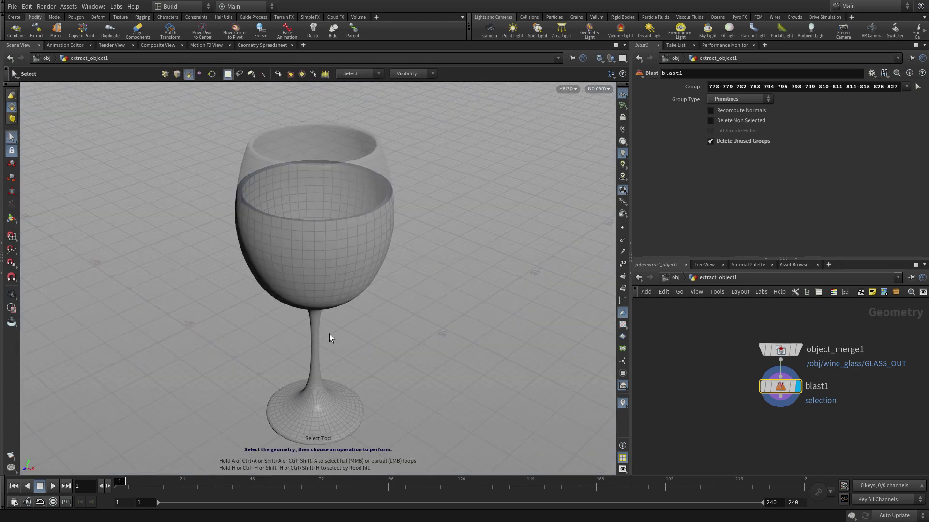
double_click(387, 227)
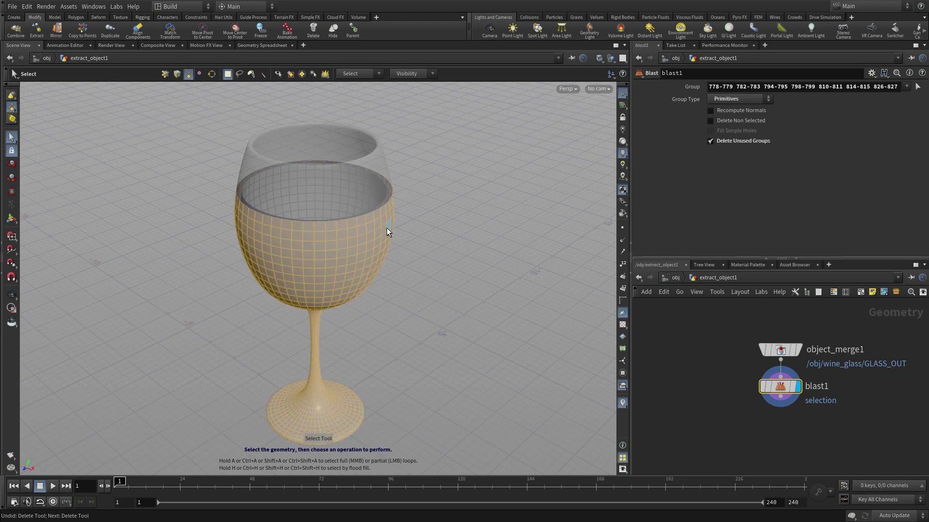
key("Delete")
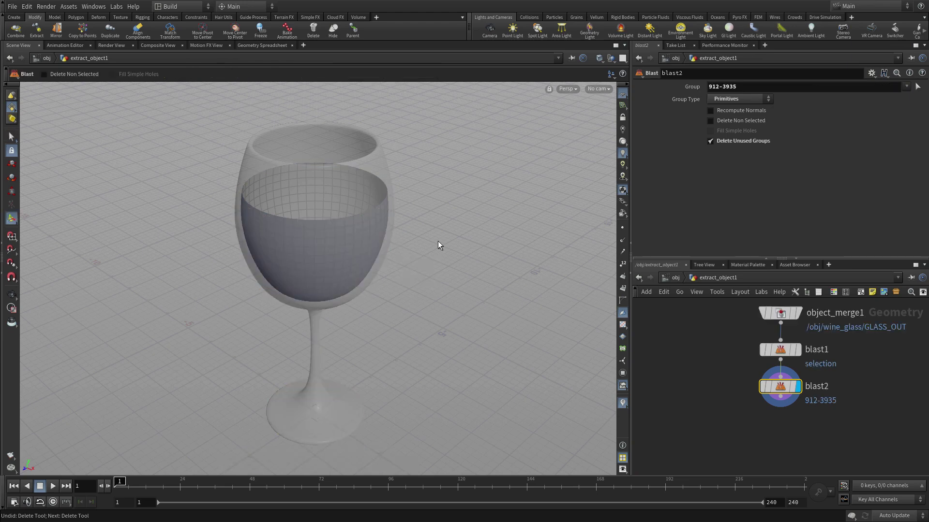
- Select the entire remaining inner bowl surface and flip its face direction with a Reverse operation
key("n")
key("Tab")
type("rev")
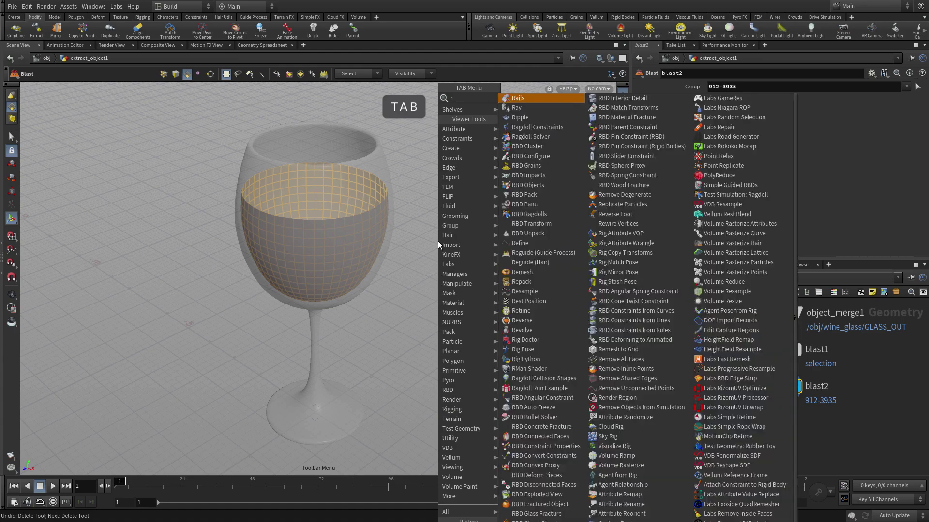
key("Return")
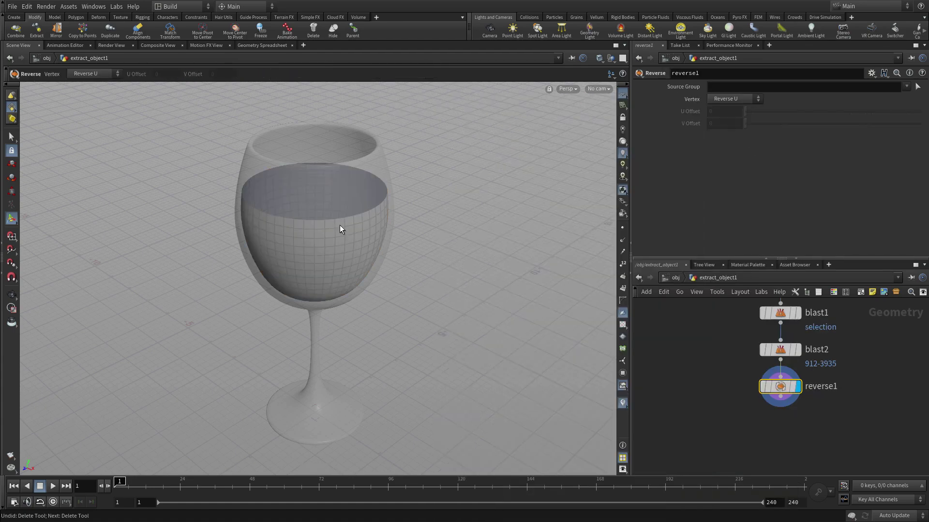
- Select the open edge loop around the top of the inner bowl surface and cap it with PolyFill
key("3")
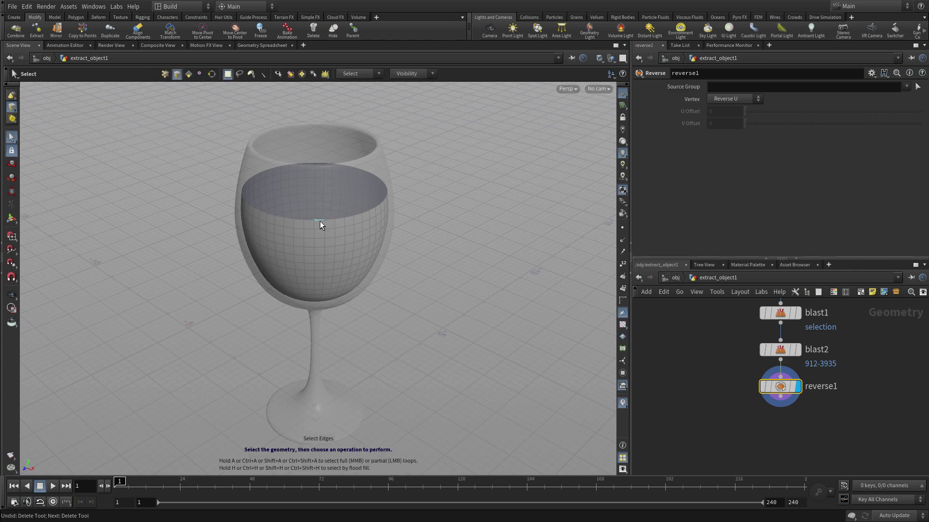
double_click(320, 221)
key("Tab")
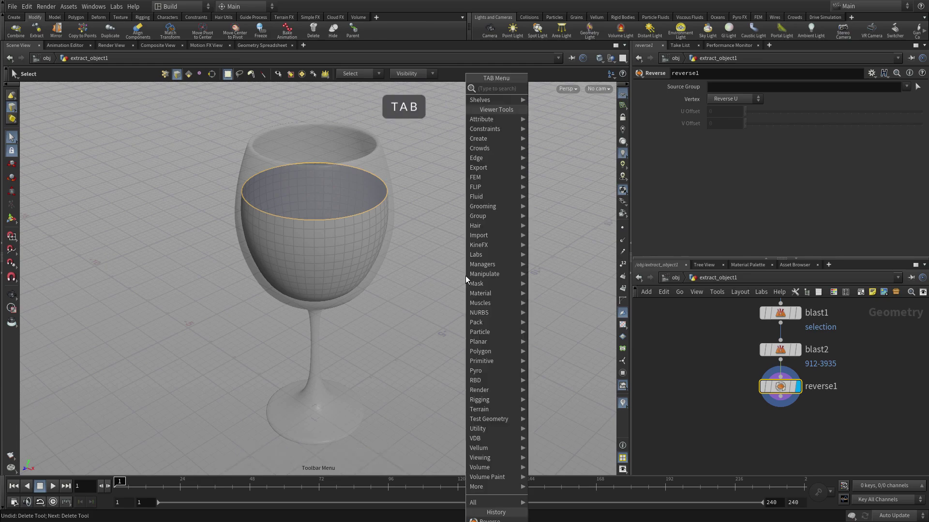
type("polyf")
key("Return")
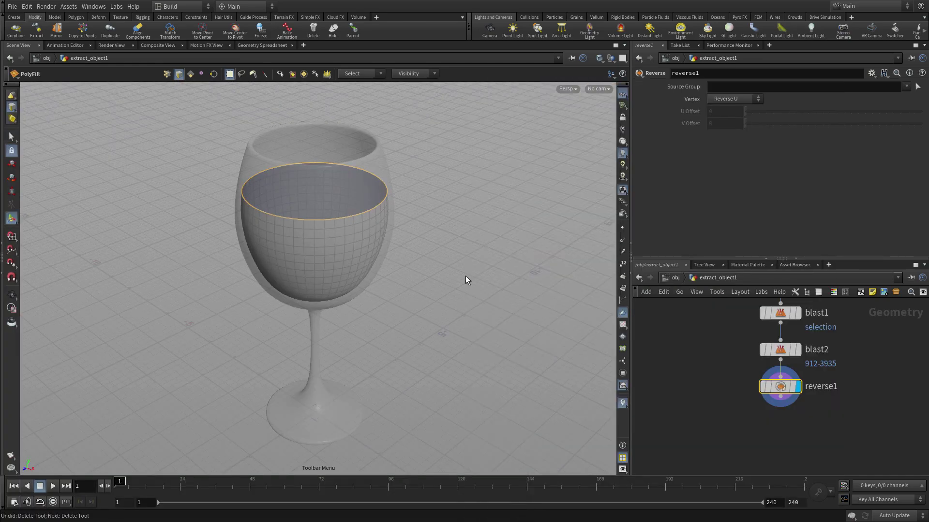
- Set the cap's fill mode to Quadrilateral Grid and its tangent strength to 0
left_click(740, 98)
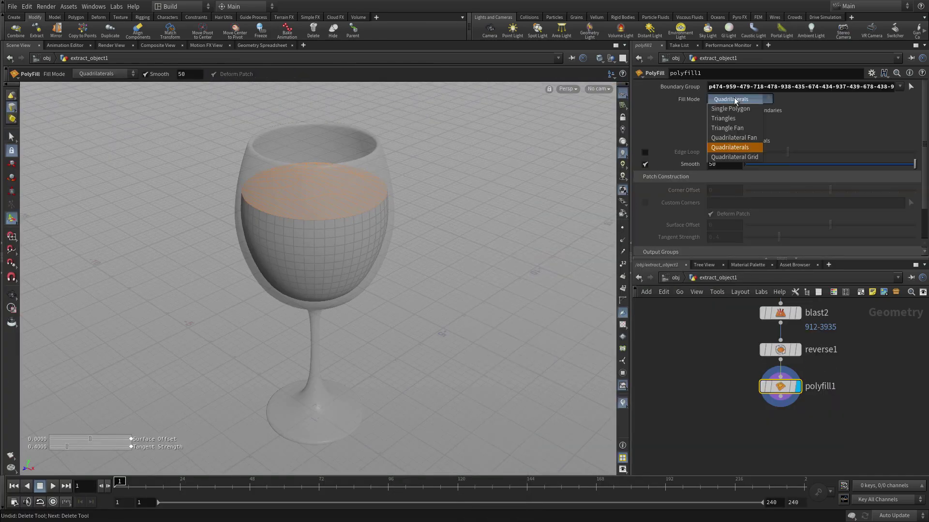
left_click(730, 157)
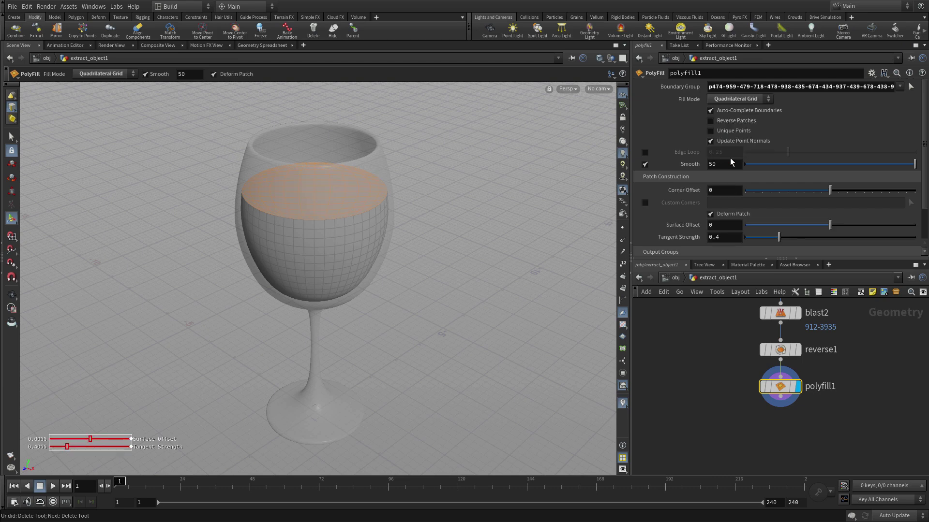
left_click(721, 237)
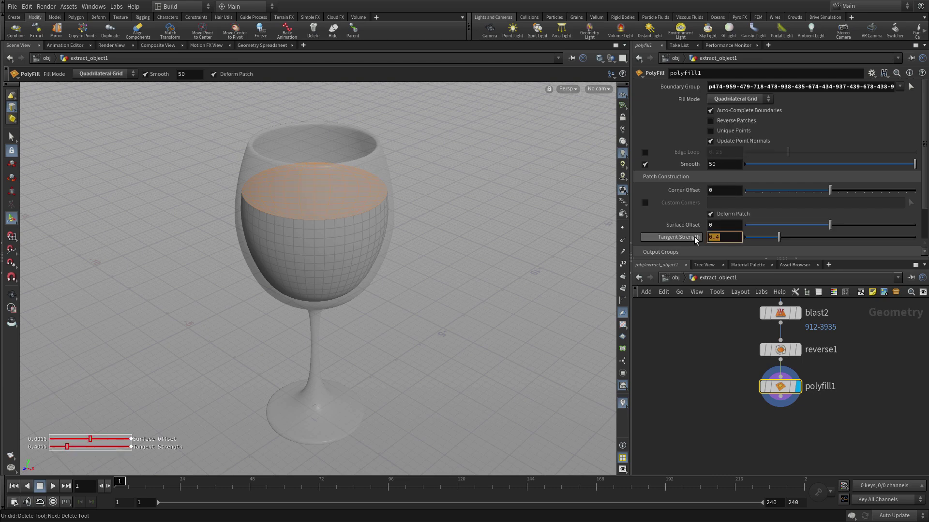
type("0")
key("Return")
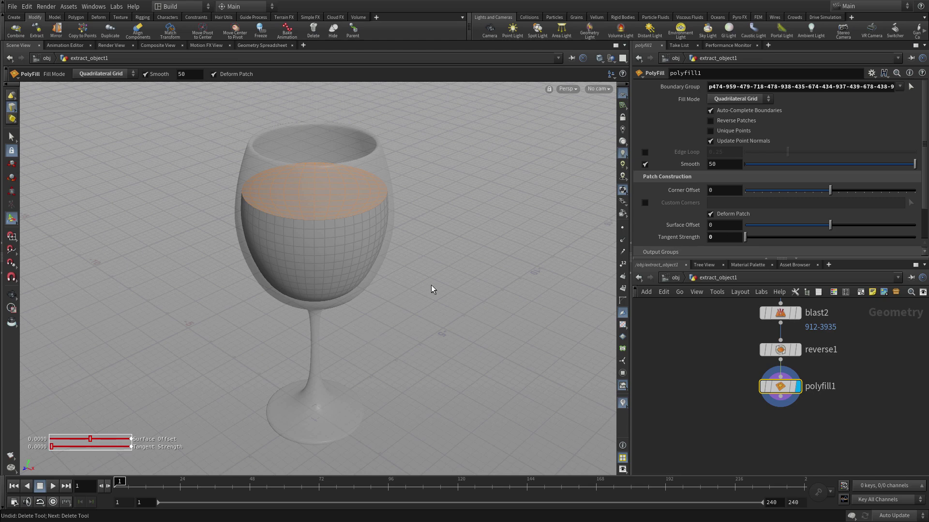
- Select the whole capped wine shape and apply PolyExtrude with a distance of .01
key("Escape")
key("n")
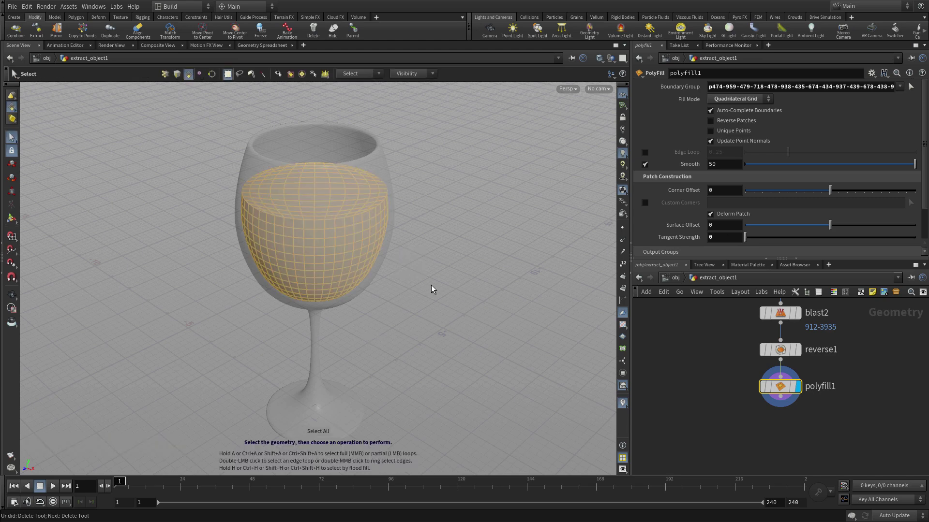
key("Tab")
type("polye")
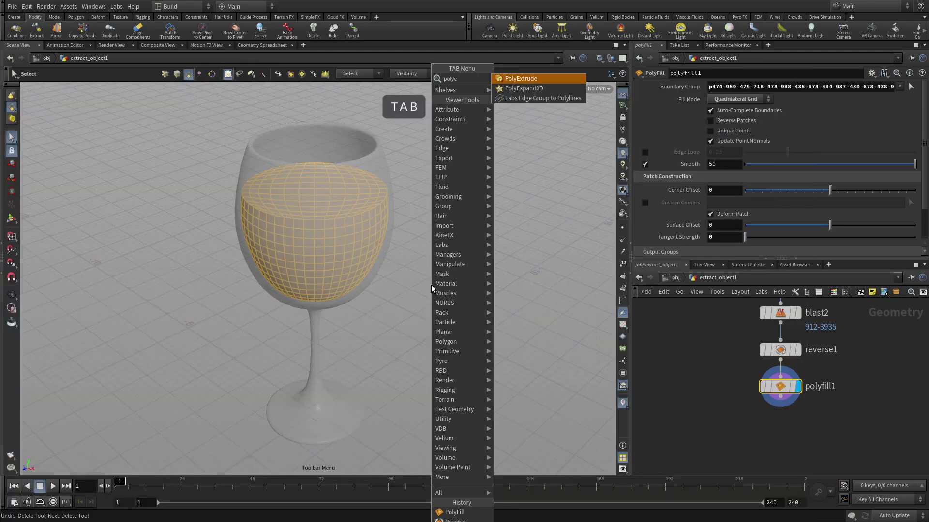
key("Return")
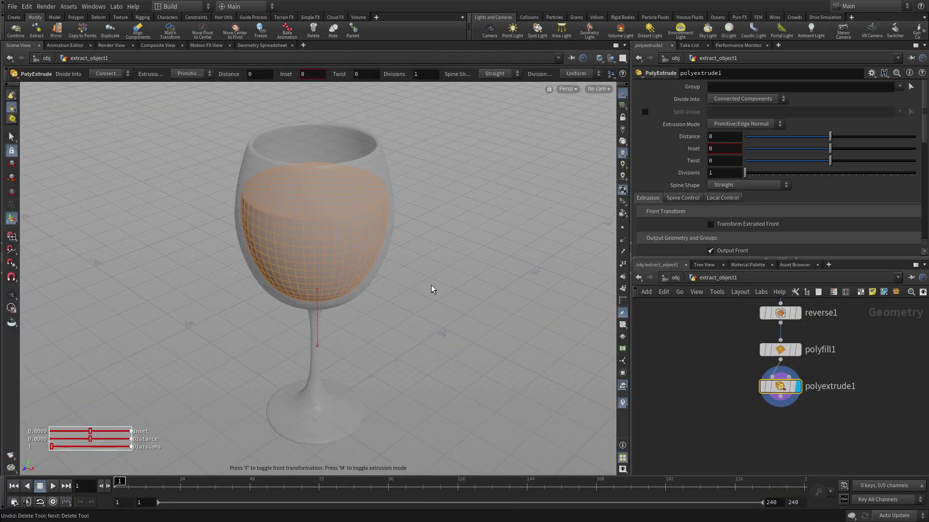
left_click(710, 137)
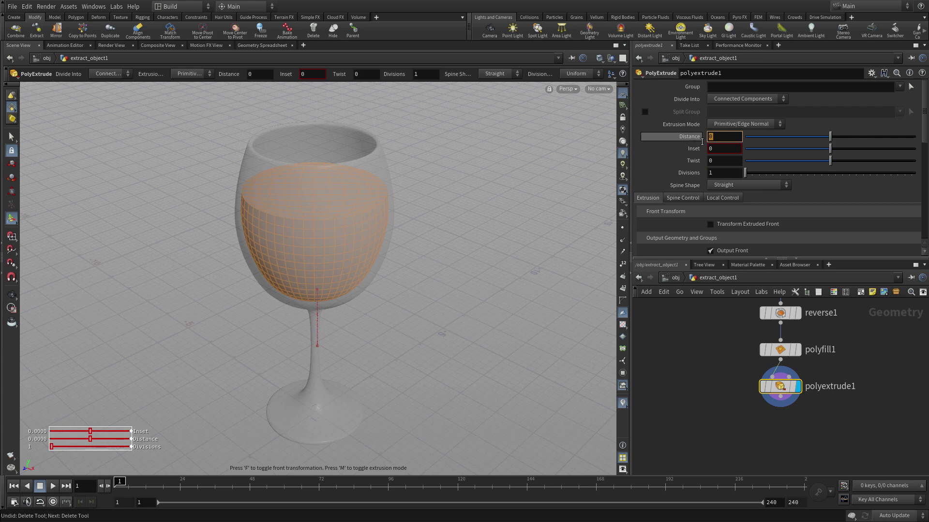
type(".01")
key("Return")
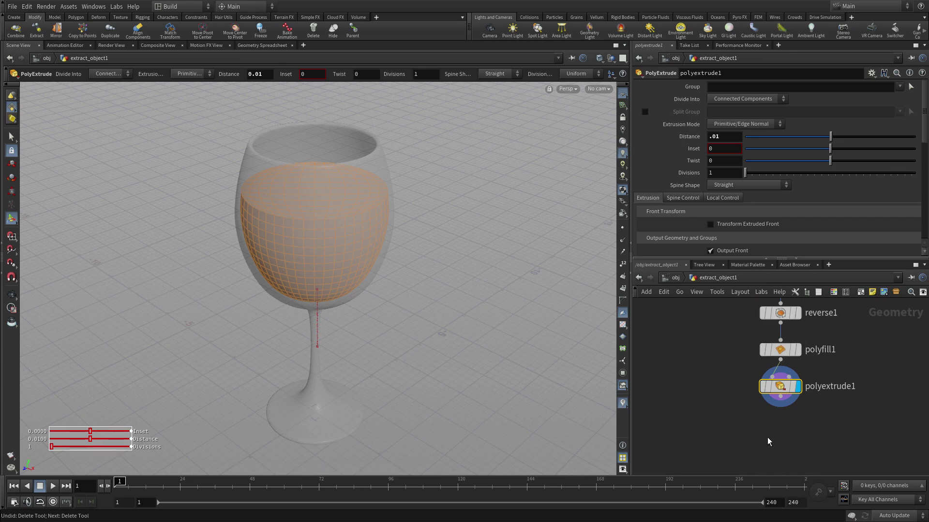
- Add a Null node wired after the PolyExtrude node and name it FLUID_OUT
key("Tab")
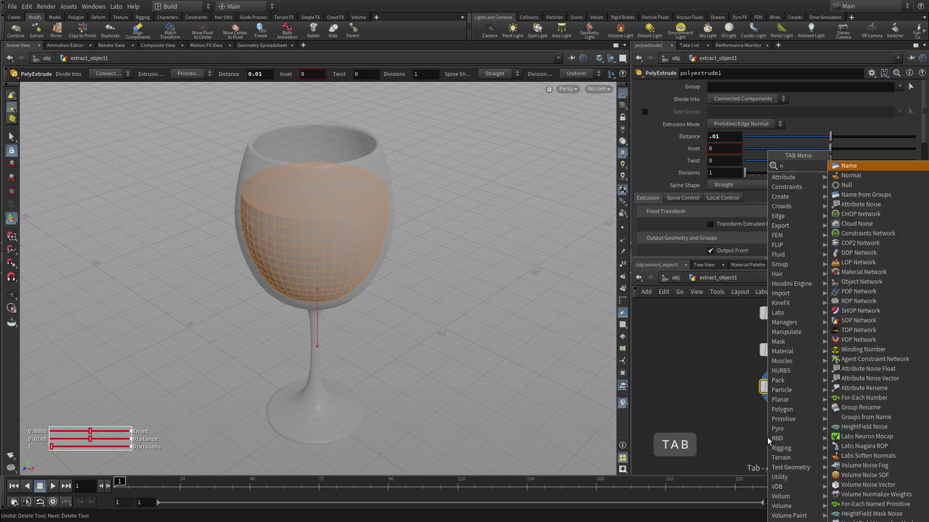
type("null")
key("Return")
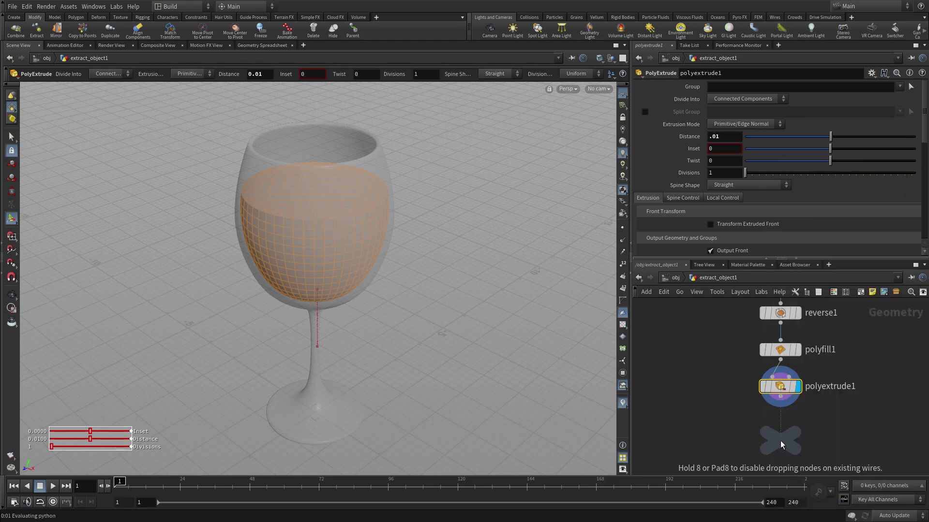
left_click(780, 440)
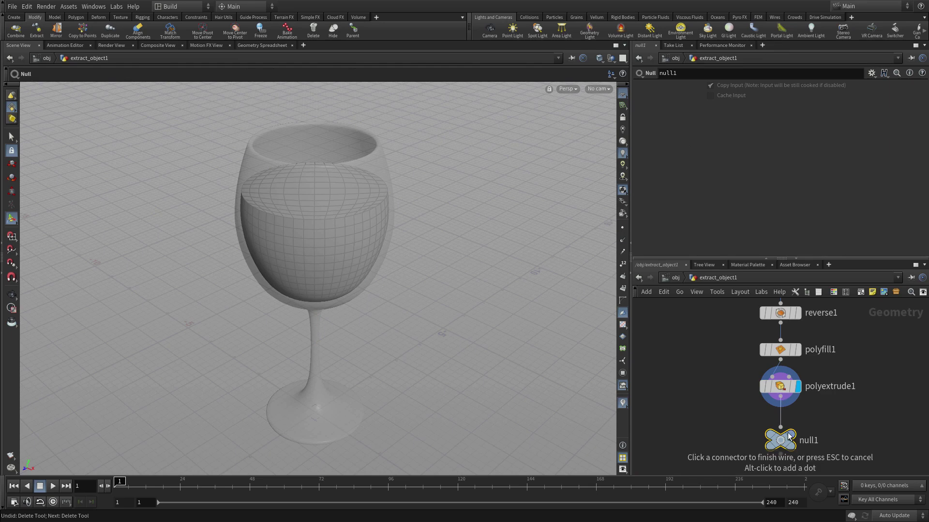
double_click(808, 440)
type("FLU")
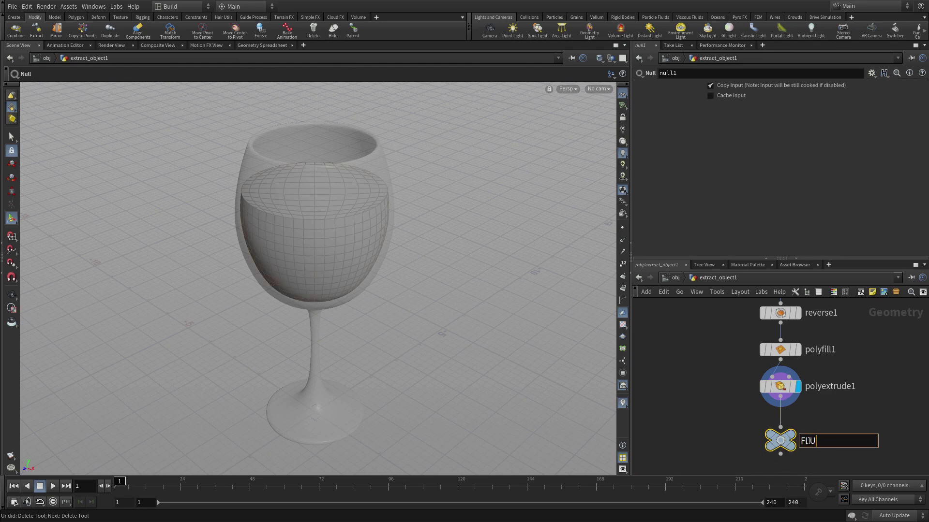
type("ID_OUT")
key("Return")
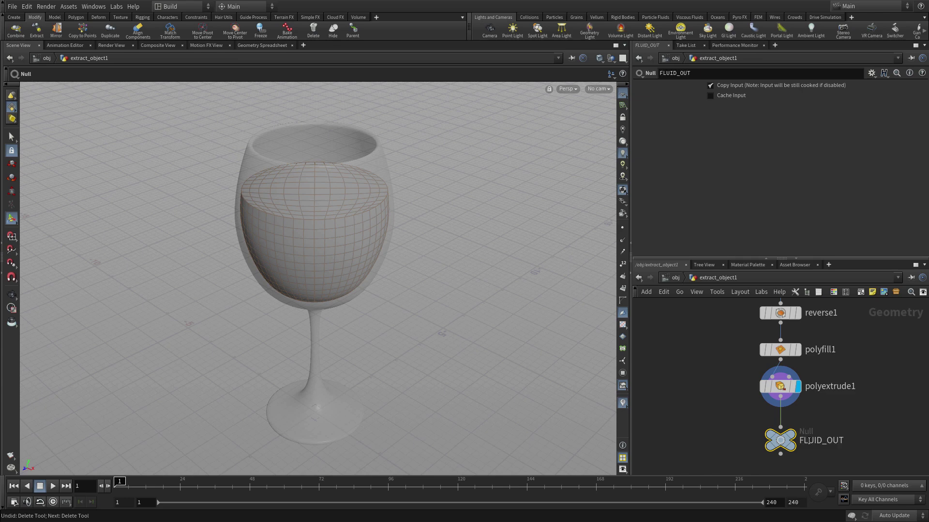
- Go up to the object level, rename the extracted object as wine, and frame both objects in the network
left_click(669, 279)
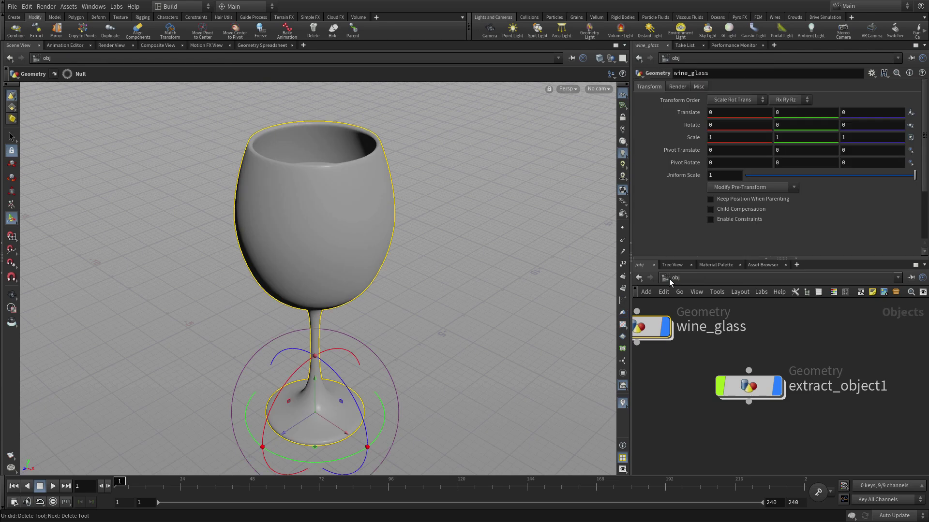
double_click(810, 386)
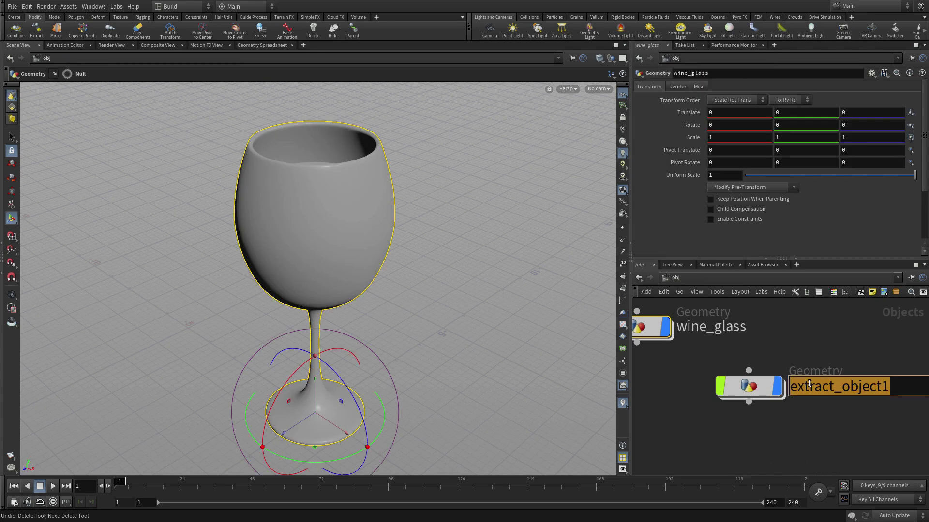
type("wine")
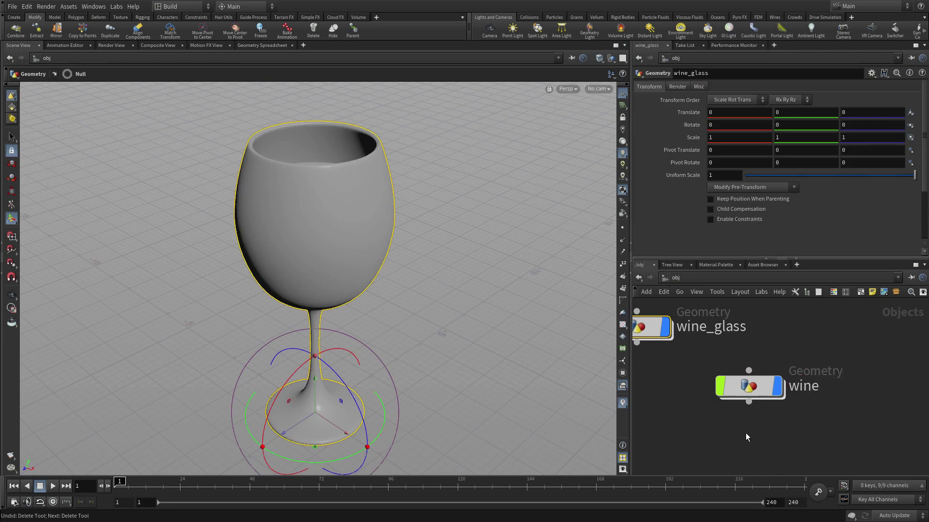
type("h")
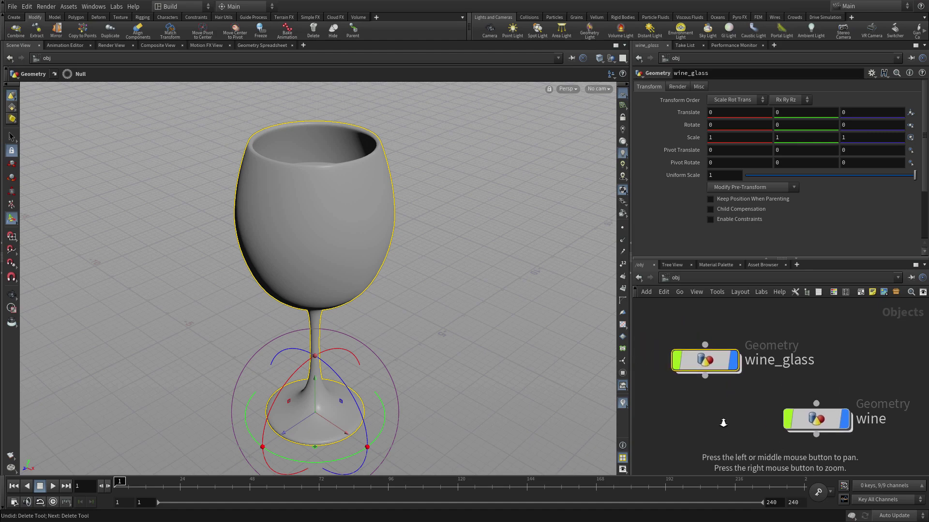